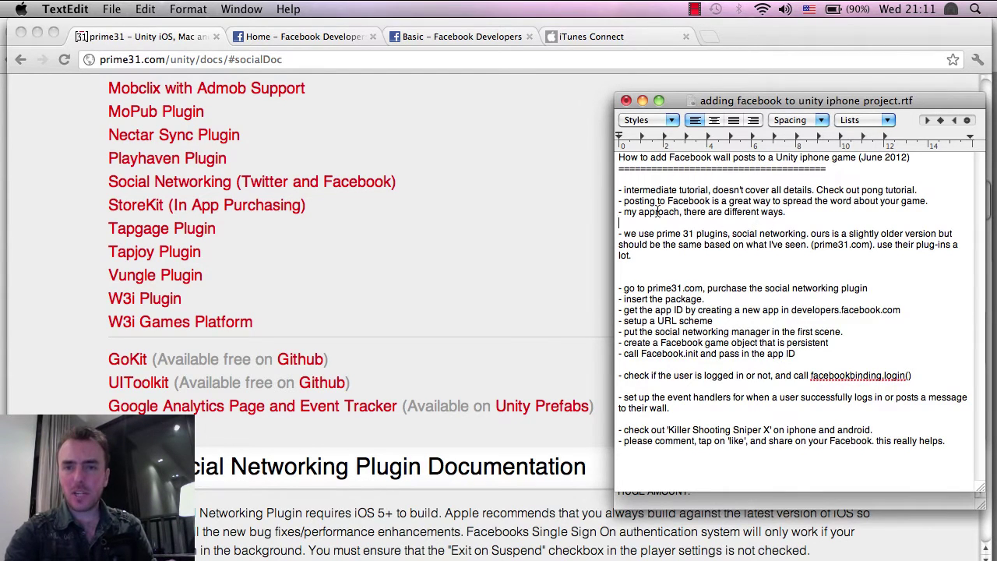
- Highlight the notes' point about spreading the word, then the paragraph about using prime31 plugins
drag(685, 211, 728, 201)
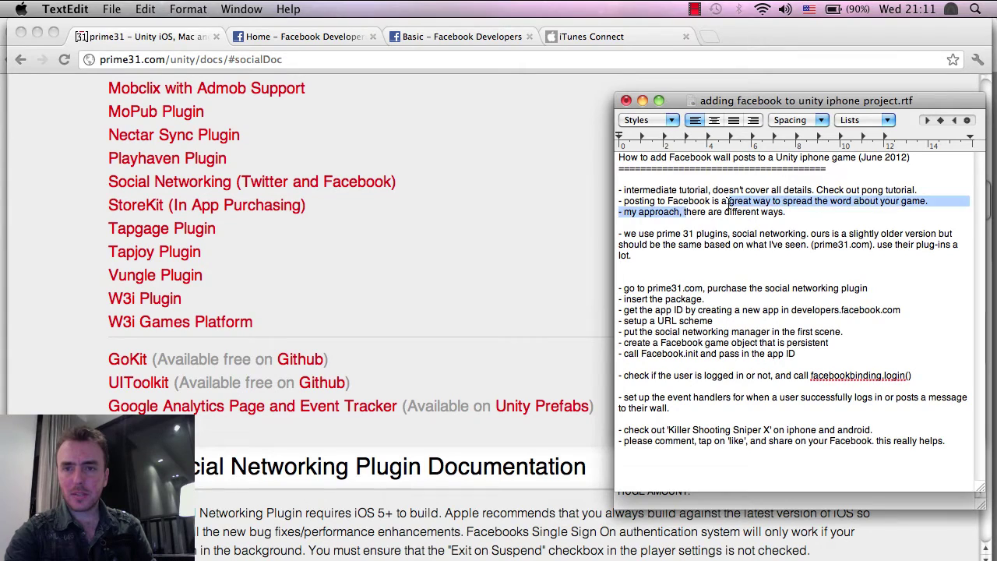
click(724, 222)
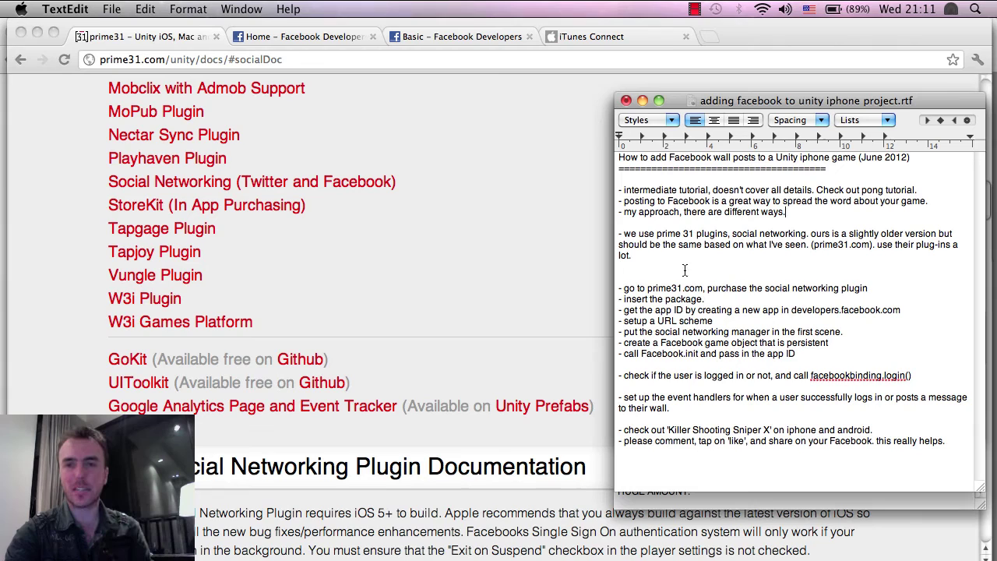
triple_click(626, 244)
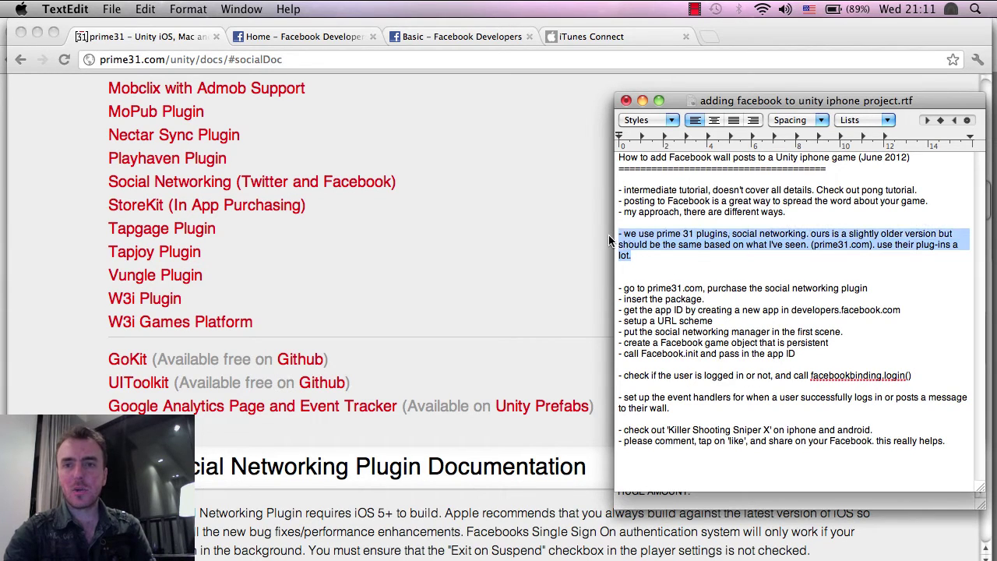
- Browse up the prime31 iOS plugin documentation list in Chrome, then bring the TextEdit notes back
click(543, 271)
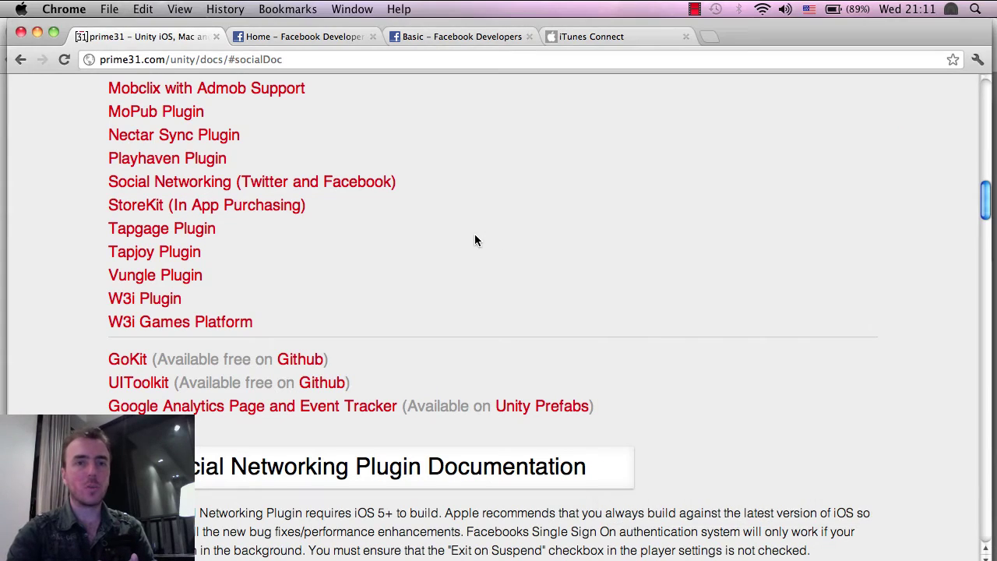
scroll(505, 249, up, 3)
scroll(505, 249, up, 5)
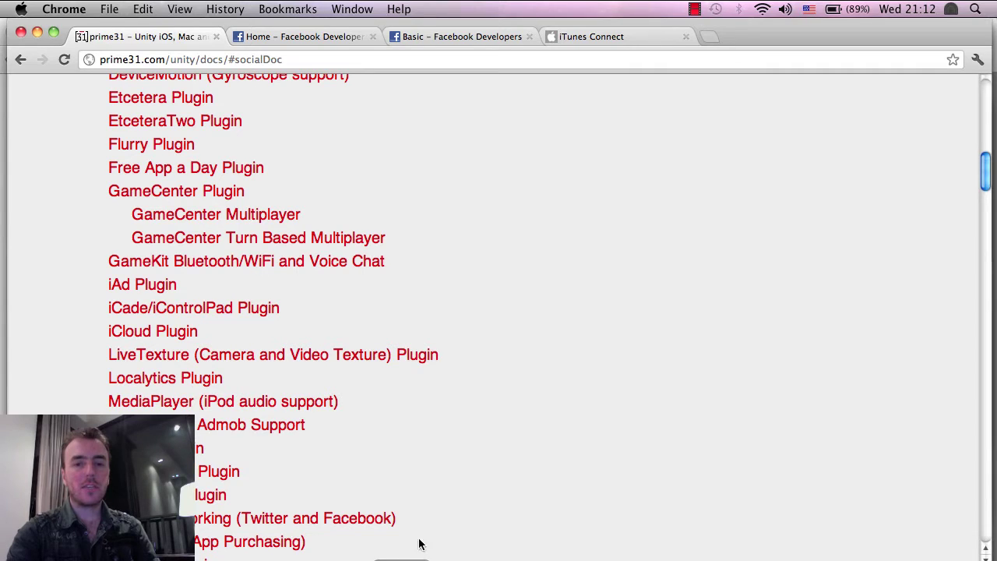
scroll(382, 374, up, 3)
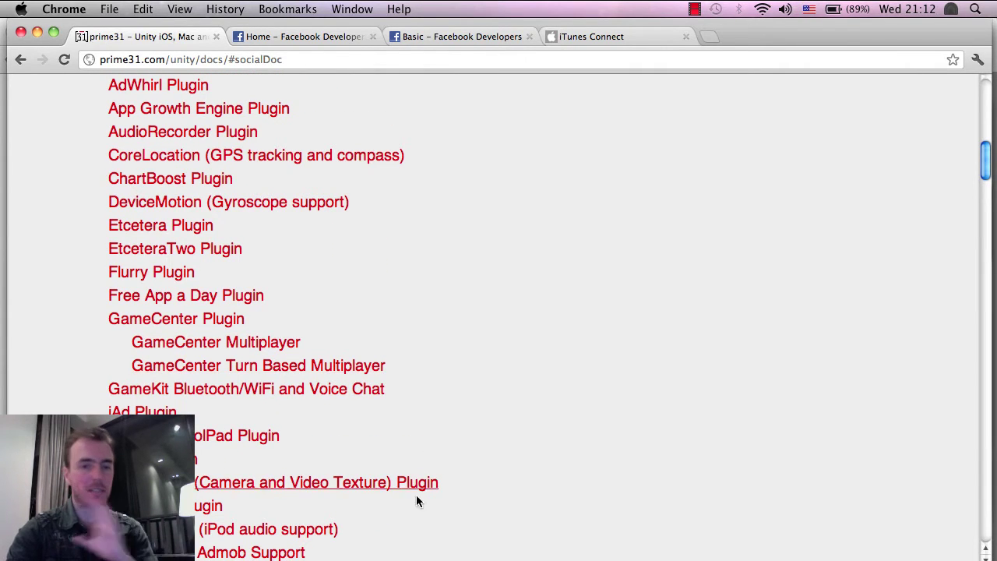
key(super+Tab)
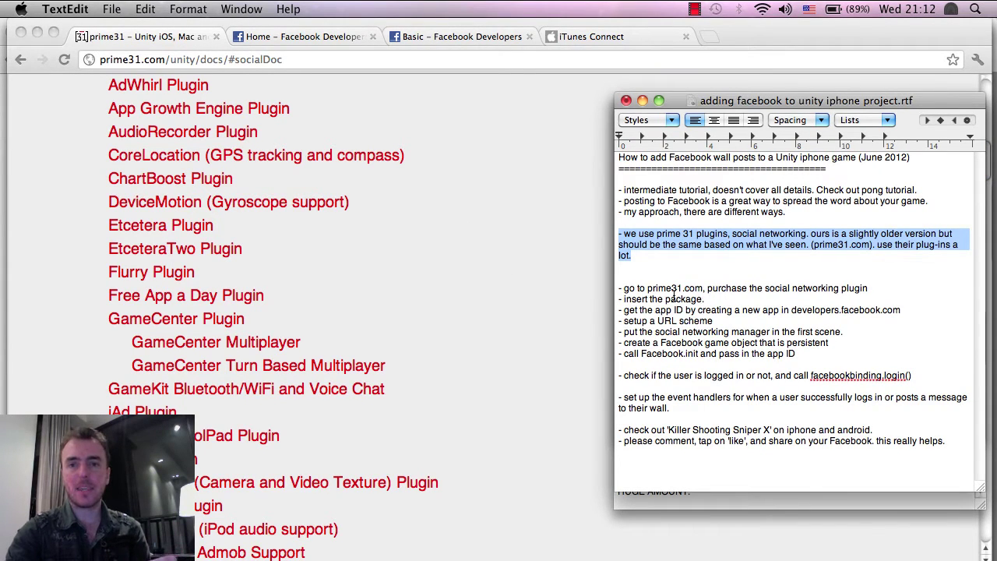
- Mark the 'go to prime31.com' note and return to the prime31 documentation page
drag(882, 290, 594, 290)
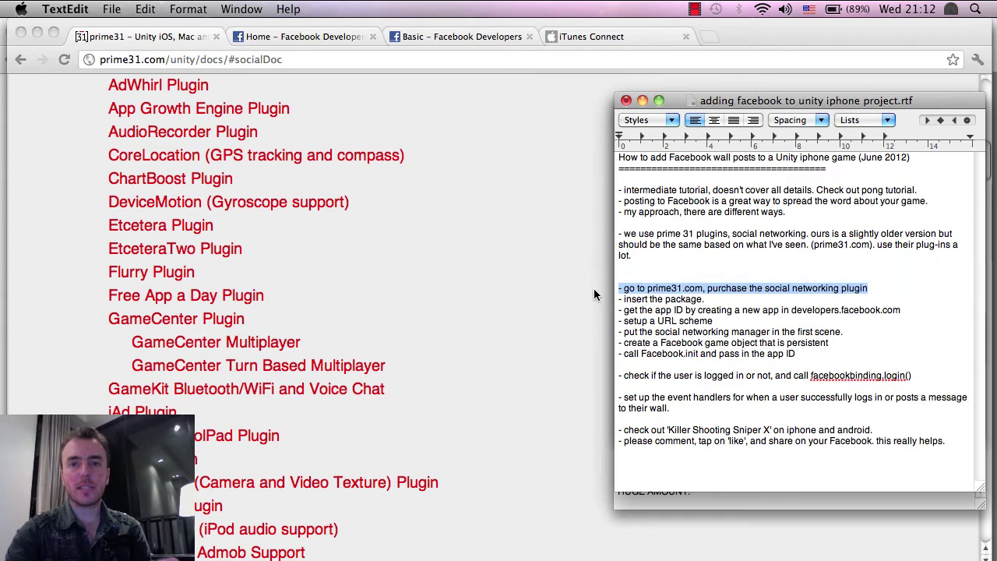
click(563, 254)
scroll(556, 246, up, 10)
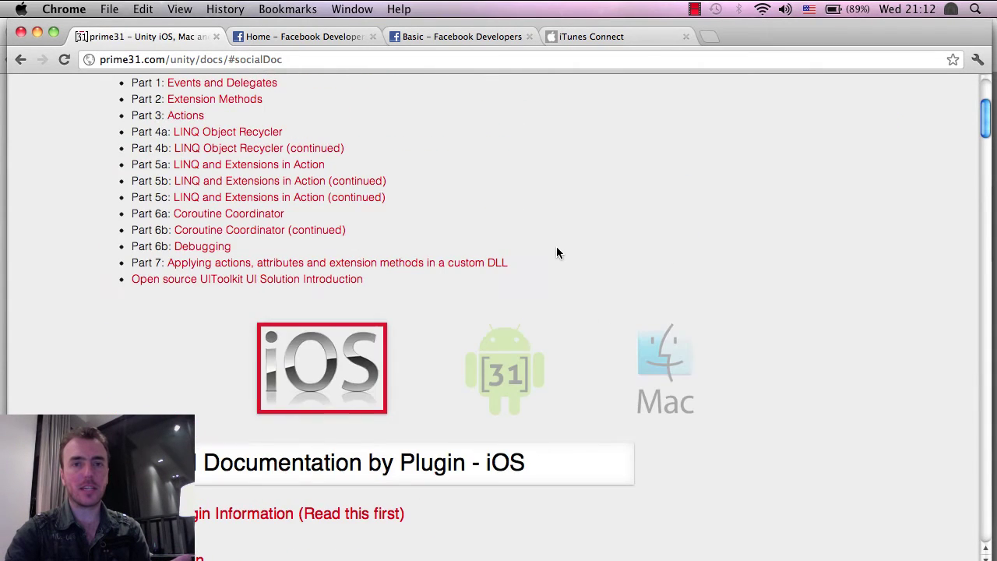
scroll(514, 224, up, 5)
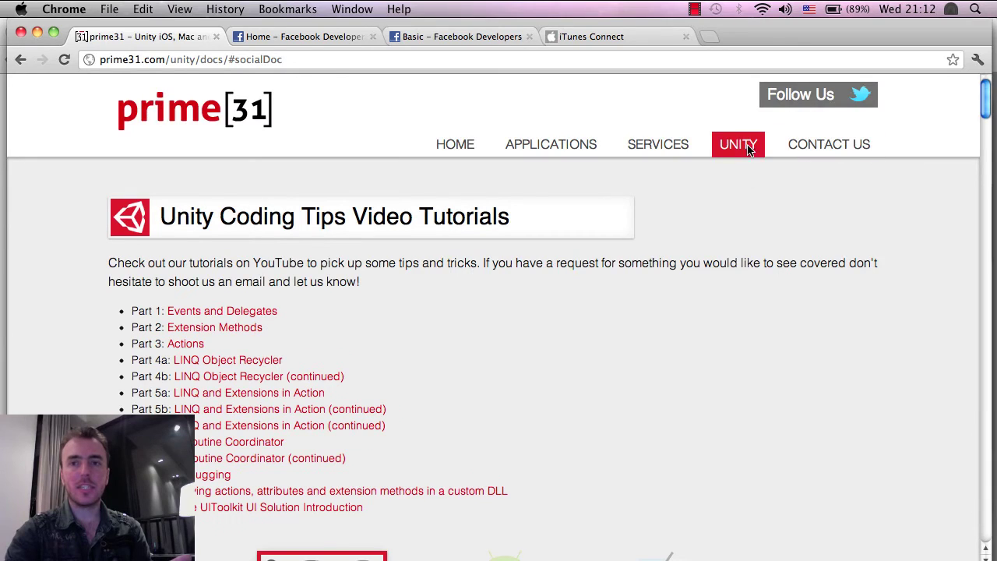
scroll(385, 291, down, 3)
scroll(407, 399, down, 10)
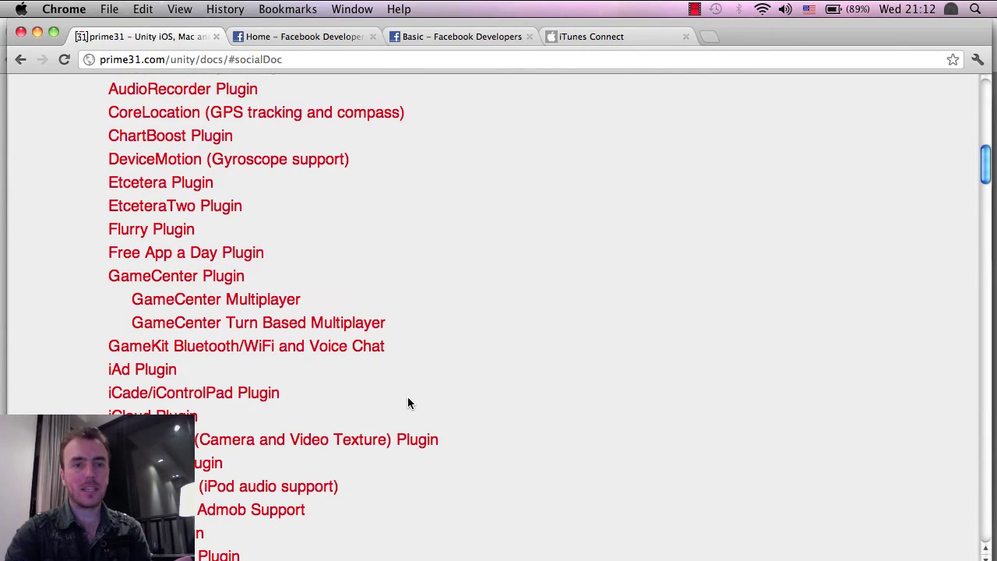
- Scroll to the Social Networking plugin's Facebook URL scheme setup, then highlight '- insert the package.' in the notes
scroll(407, 398, up, 3)
scroll(407, 399, down, 8)
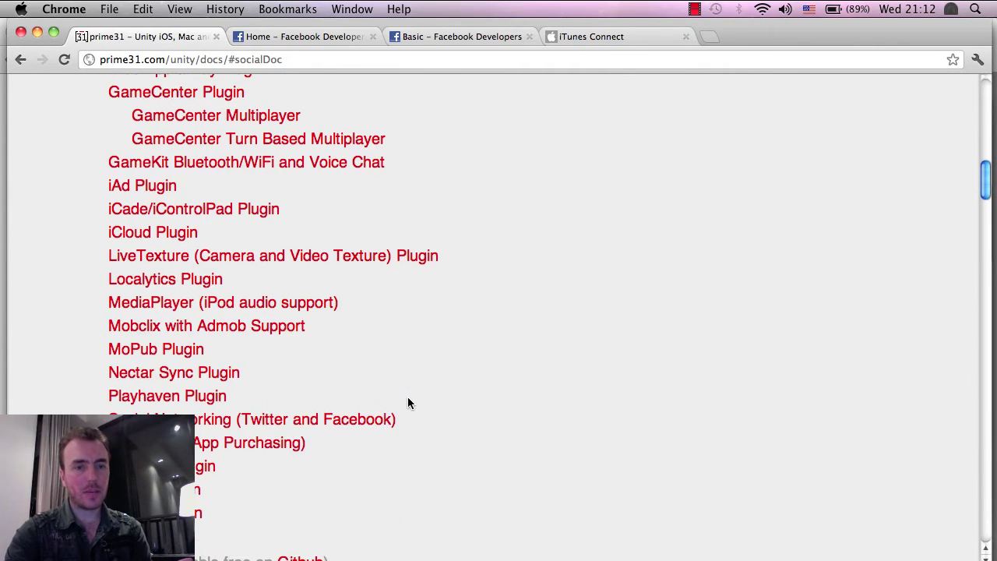
scroll(407, 397, down, 1)
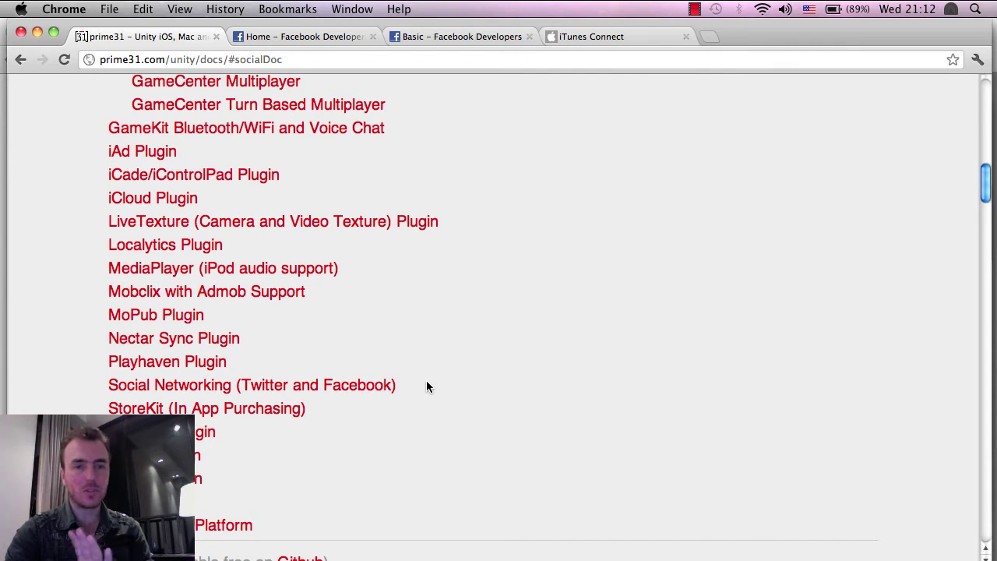
scroll(528, 363, up, 20)
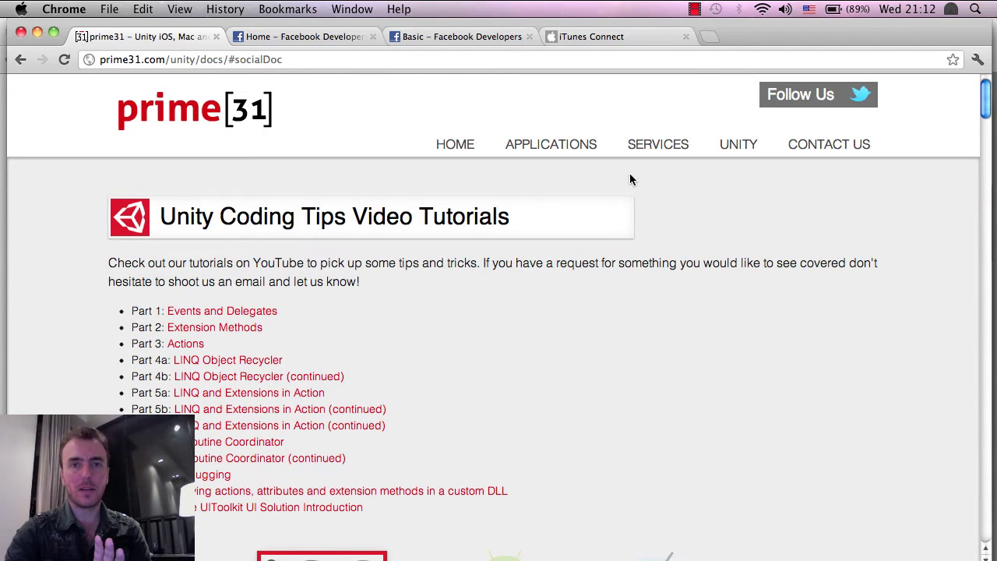
scroll(460, 366, down, 7)
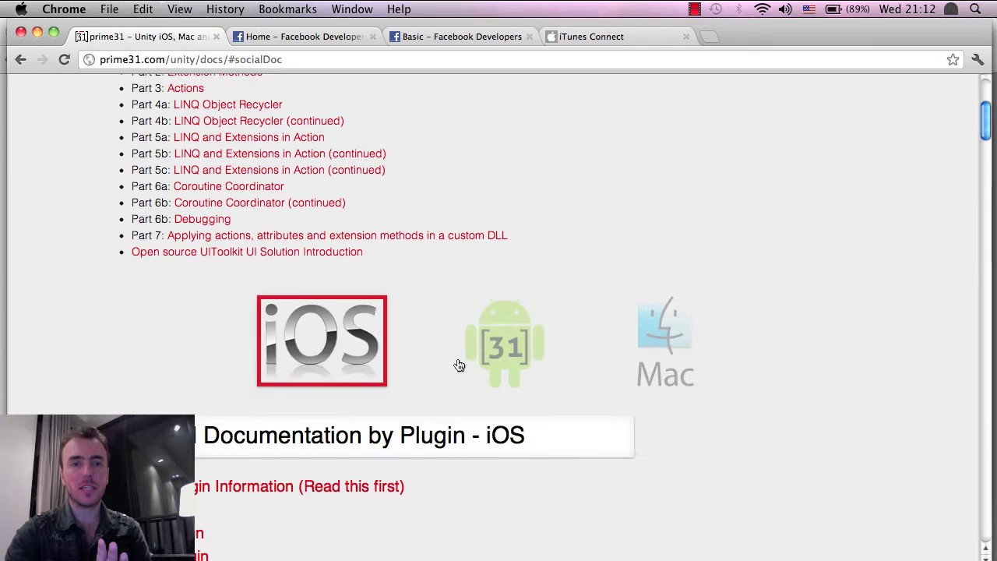
scroll(467, 381, down, 18)
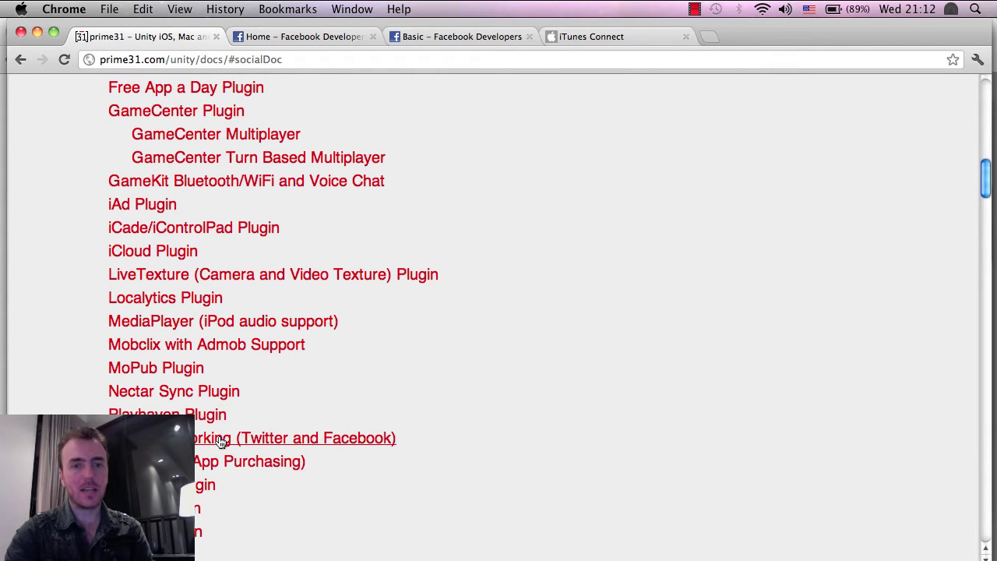
scroll(221, 442, down, 1)
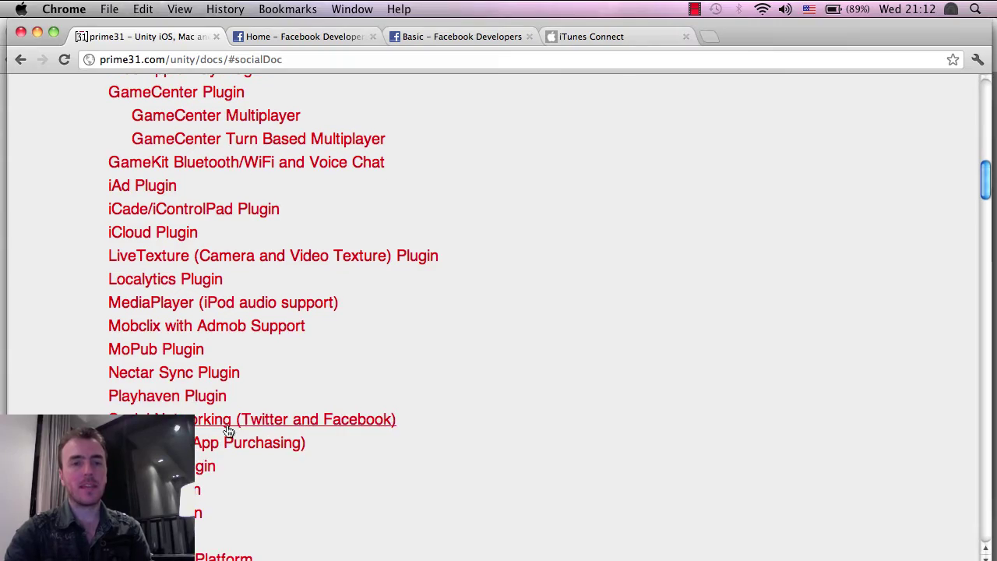
scroll(227, 426, down, 2)
scroll(484, 337, down, 10)
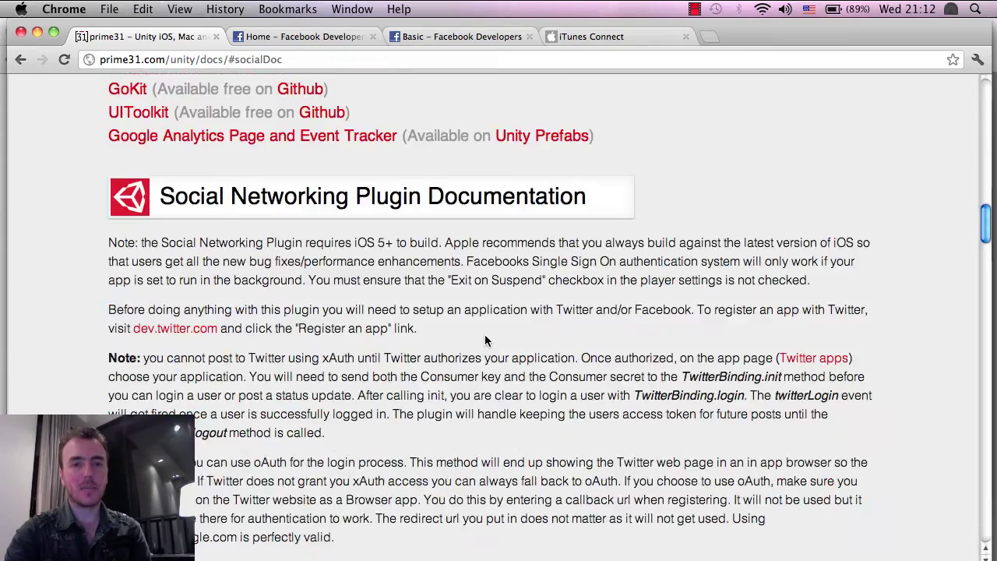
scroll(484, 340, down, 15)
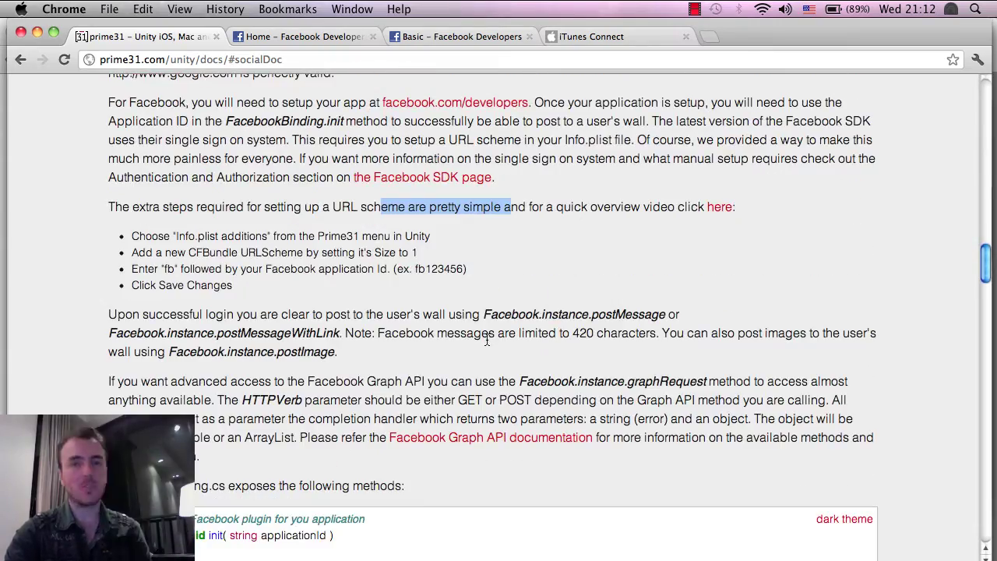
scroll(487, 340, up, 7)
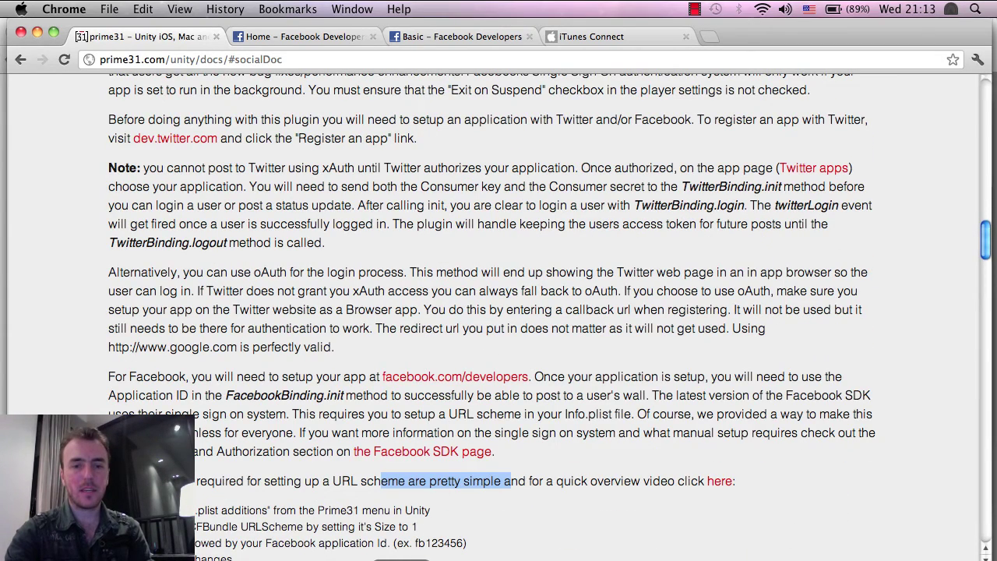
click(424, 555)
drag(724, 299, 598, 302)
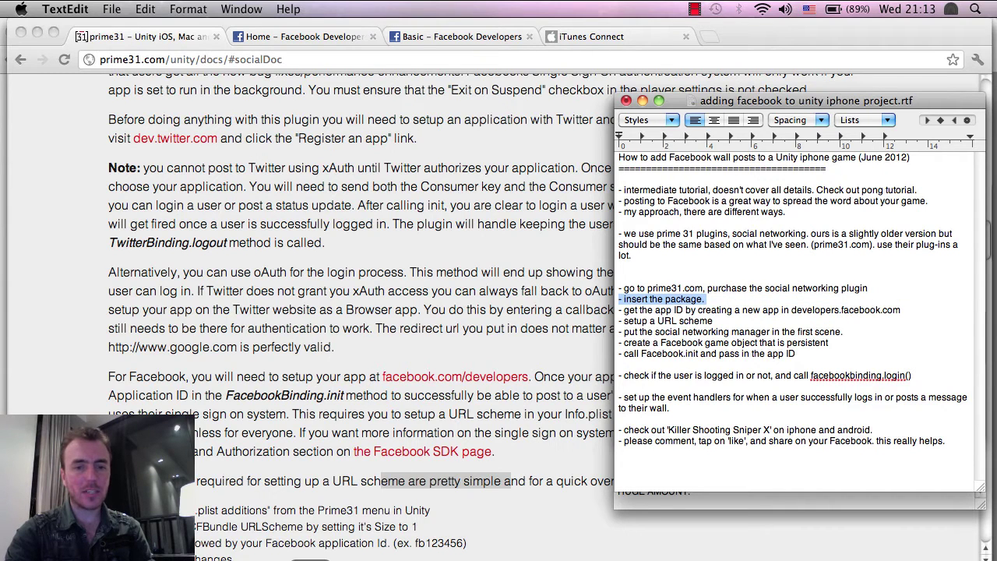
key(super+Tab)
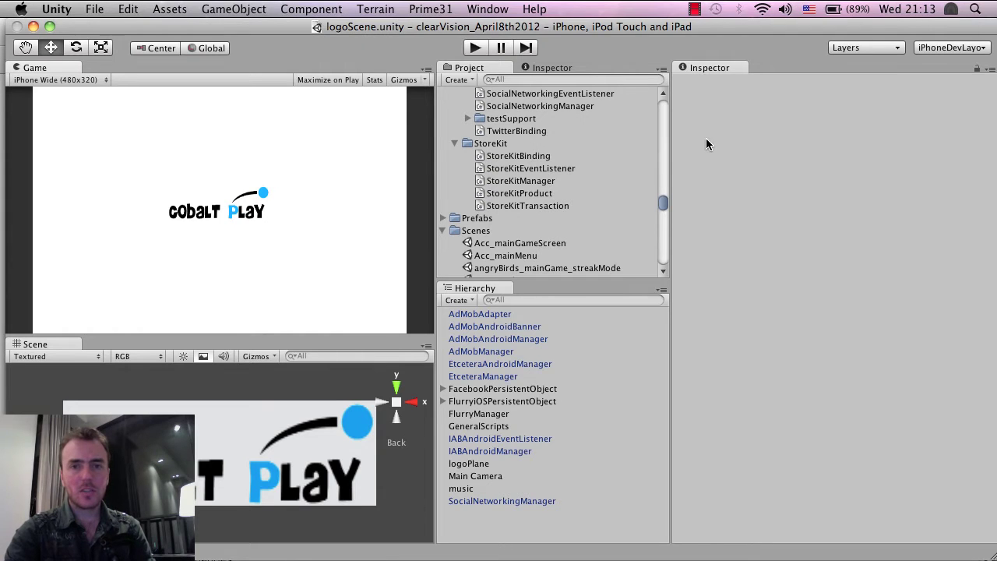
click(170, 8)
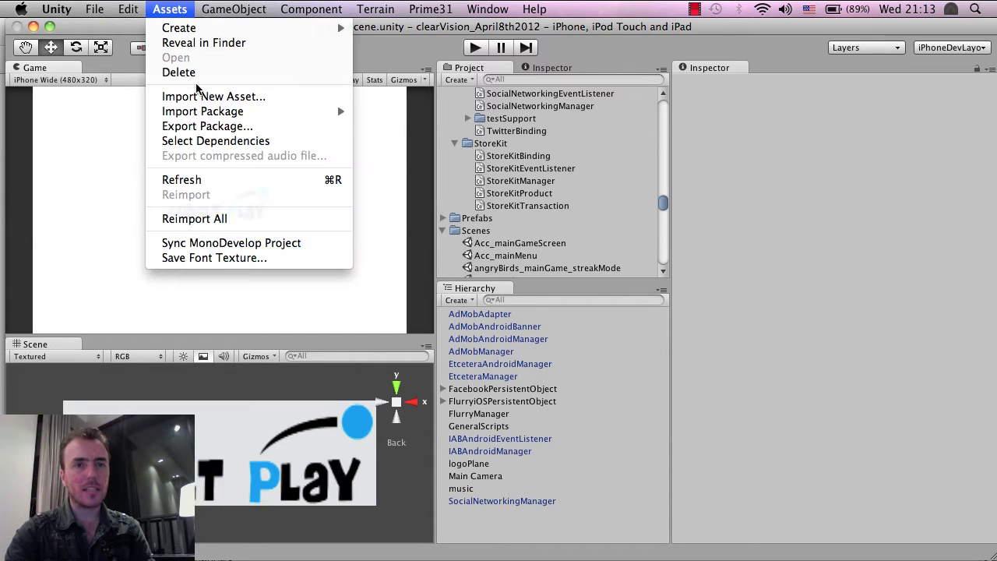
mouse_move(205, 117)
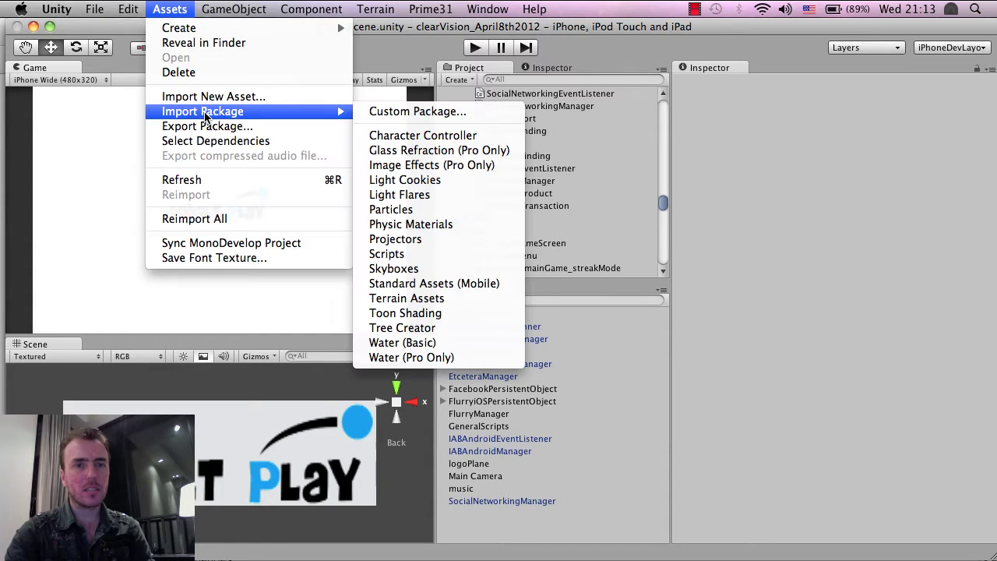
click(405, 112)
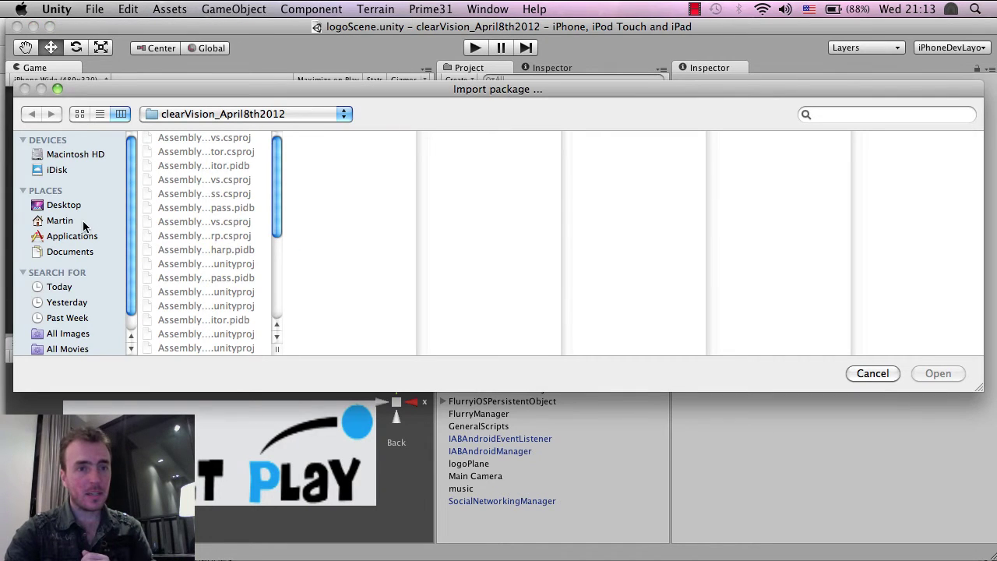
click(61, 221)
click(218, 335)
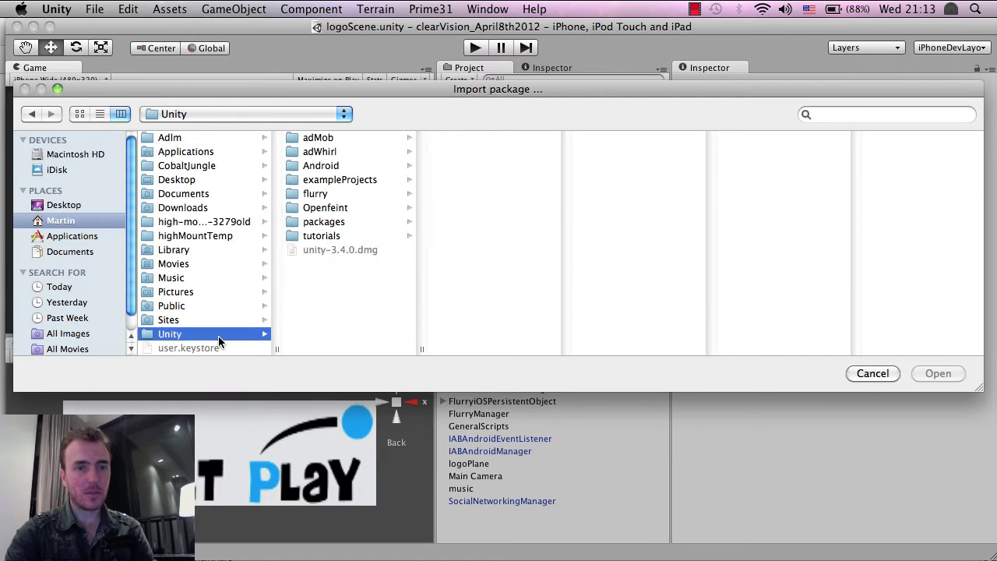
click(343, 225)
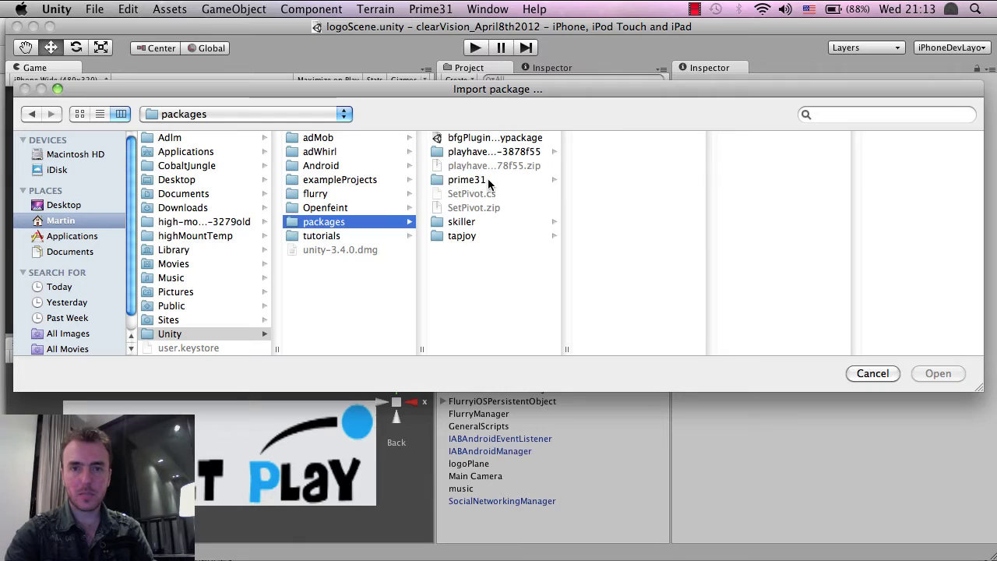
click(467, 180)
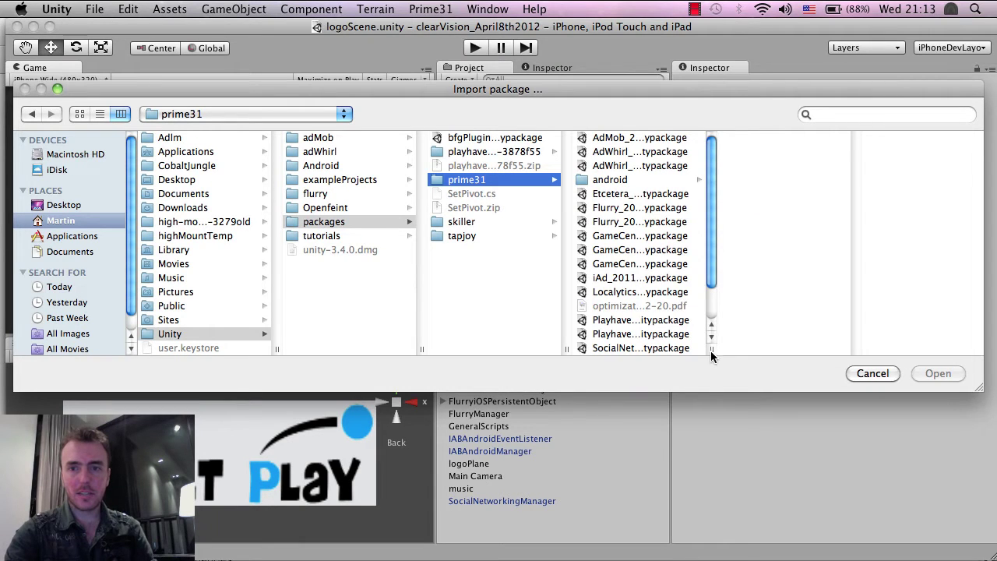
drag(711, 352, 862, 347)
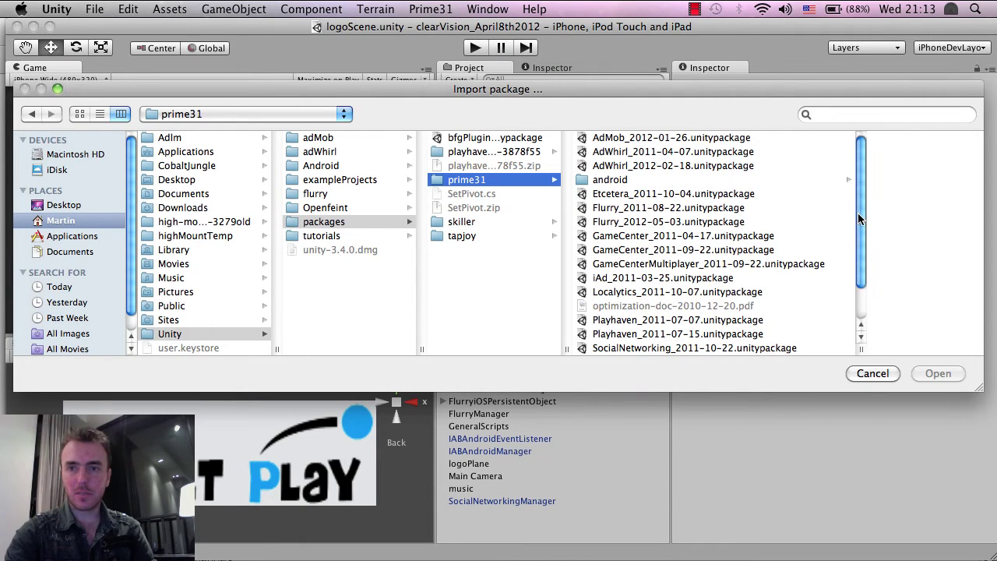
drag(858, 212, 864, 234)
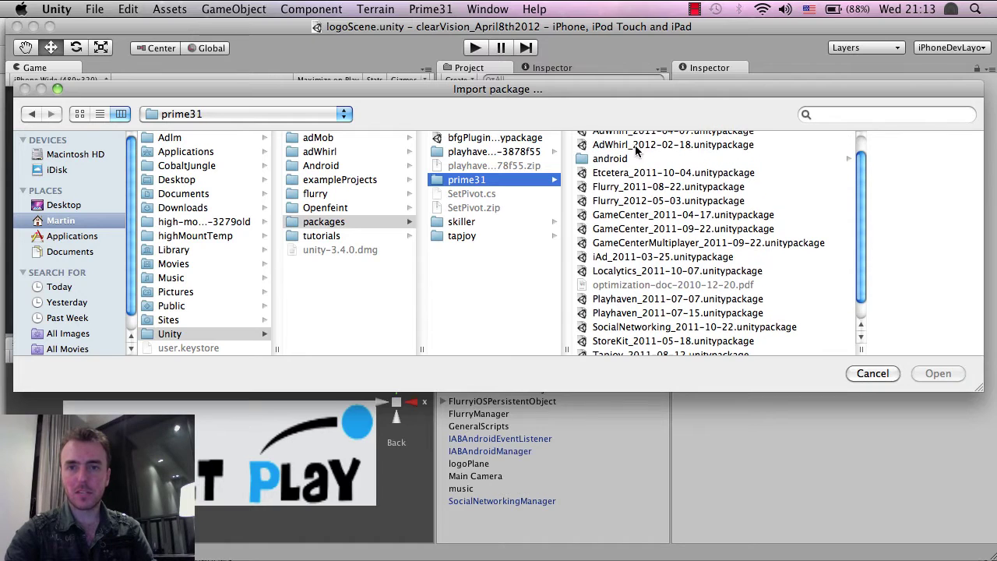
scroll(724, 276, down, 2)
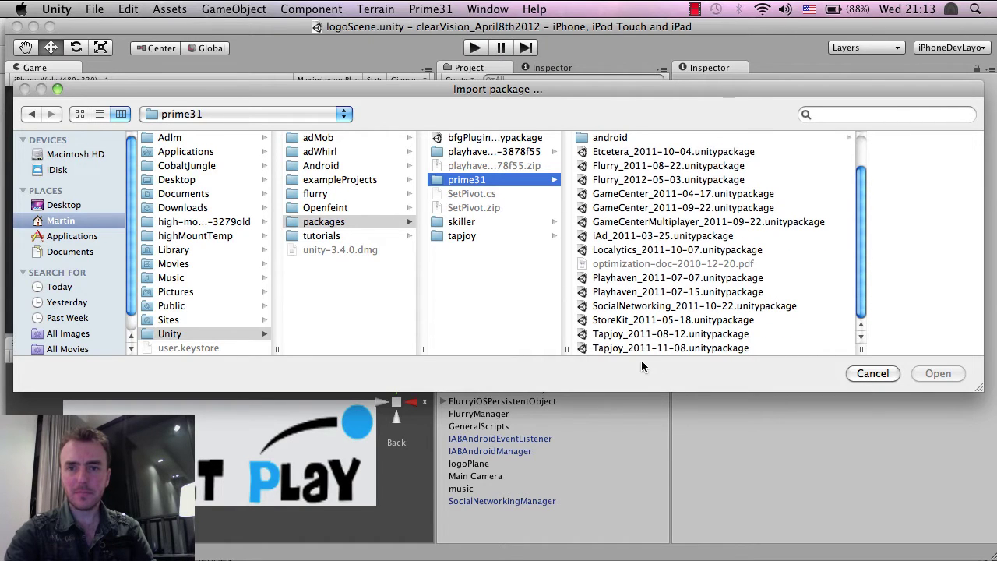
click(644, 306)
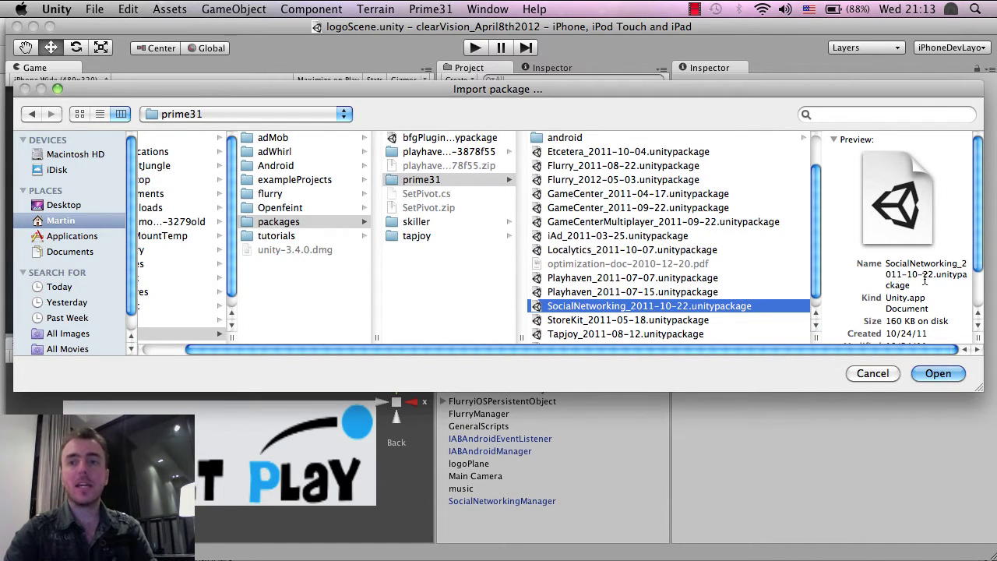
drag(934, 278, 900, 285)
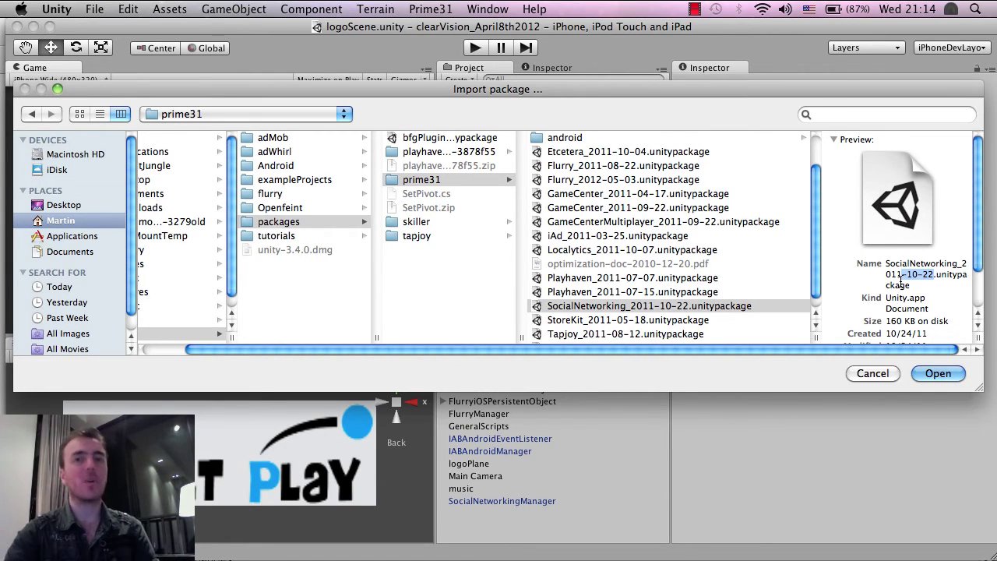
click(872, 373)
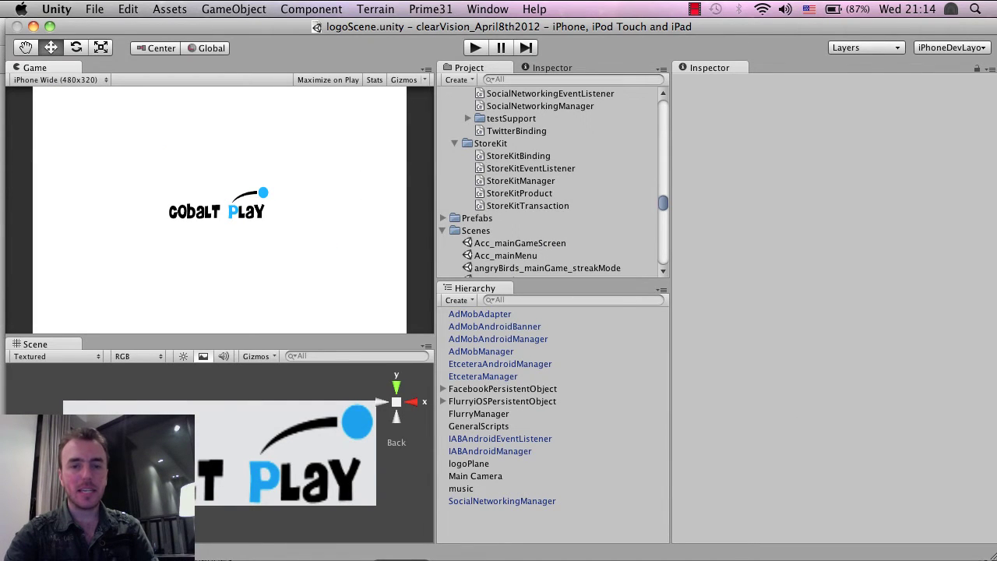
- Highlight the notes' step about getting the app ID by creating a new Facebook app
key(super+Tab)
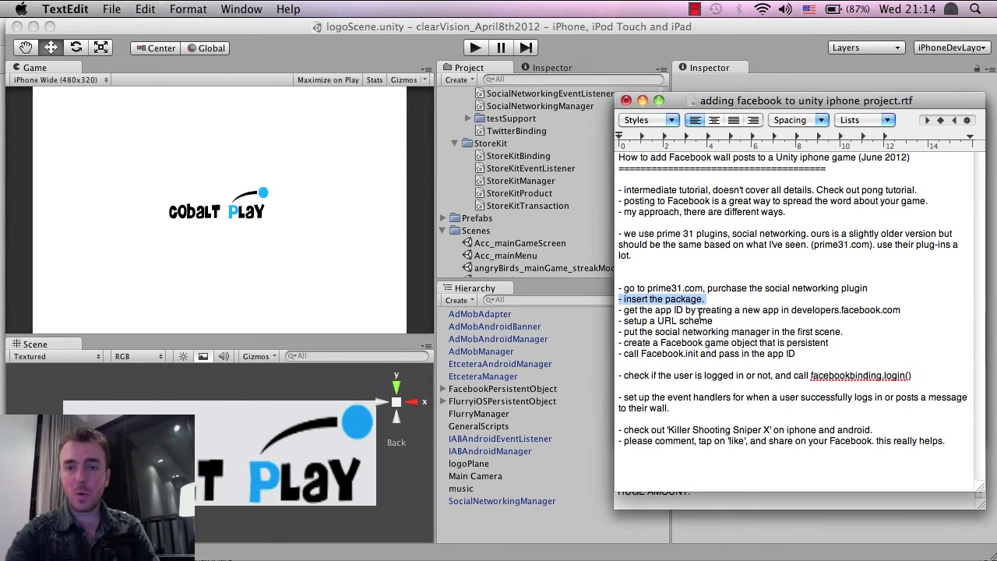
drag(656, 310, 847, 310)
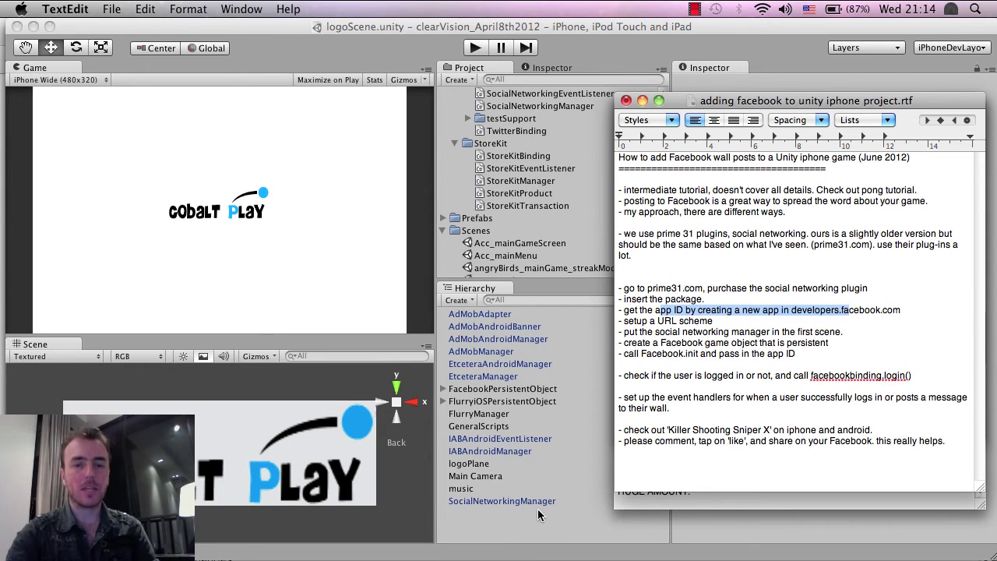
- Switch to Chrome's 'Home – Facebook Developers' page and focus its address bar
key(super+Tab)
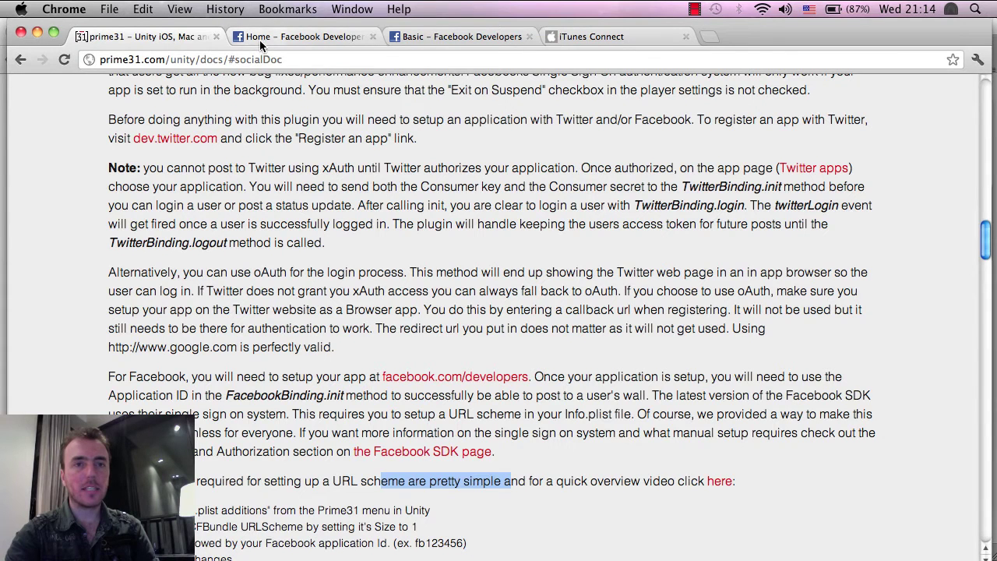
click(264, 35)
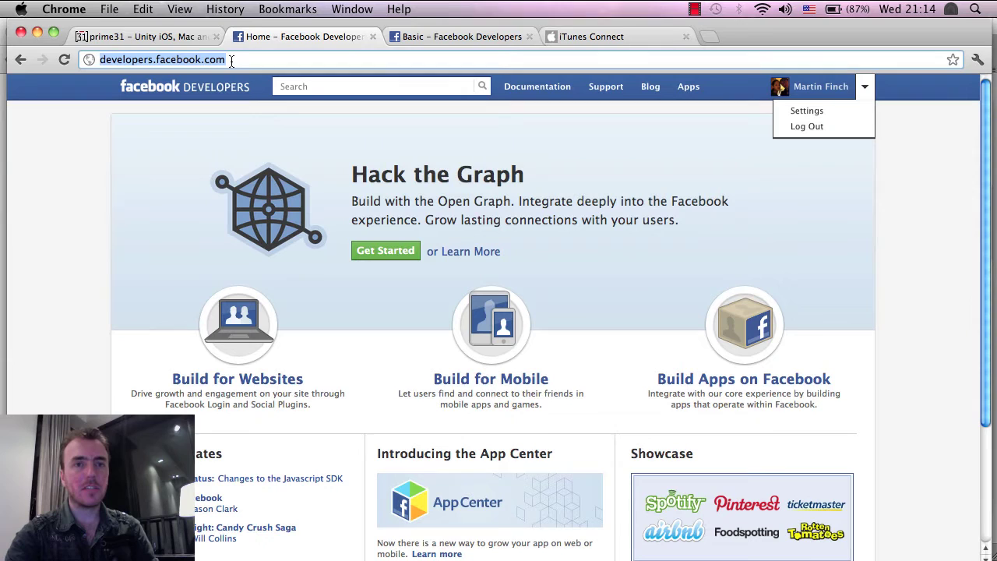
click(231, 60)
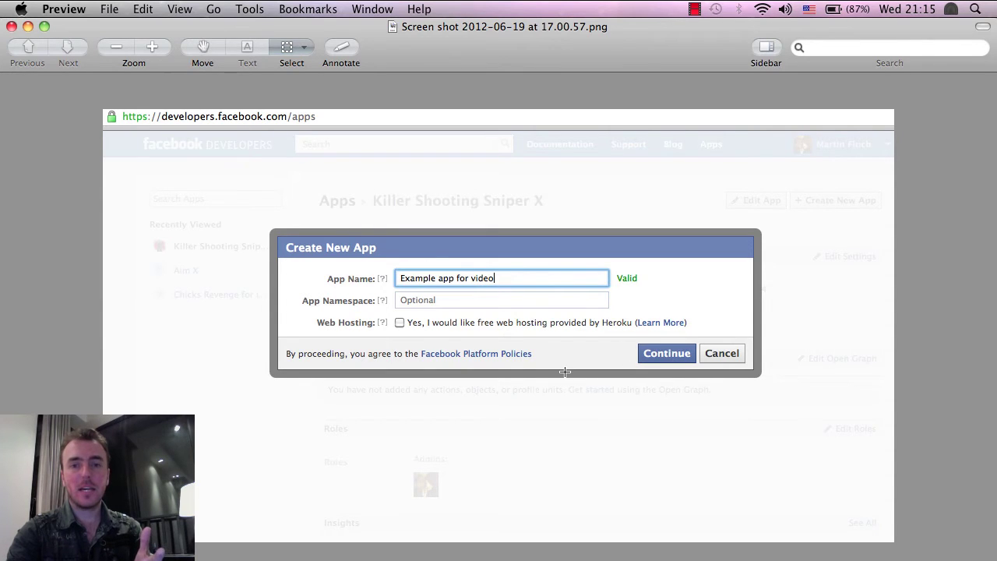
- Dismiss the unresponsive-page warning and scroll the app's Basic settings to the Native iOS App section
key(super+Tab)
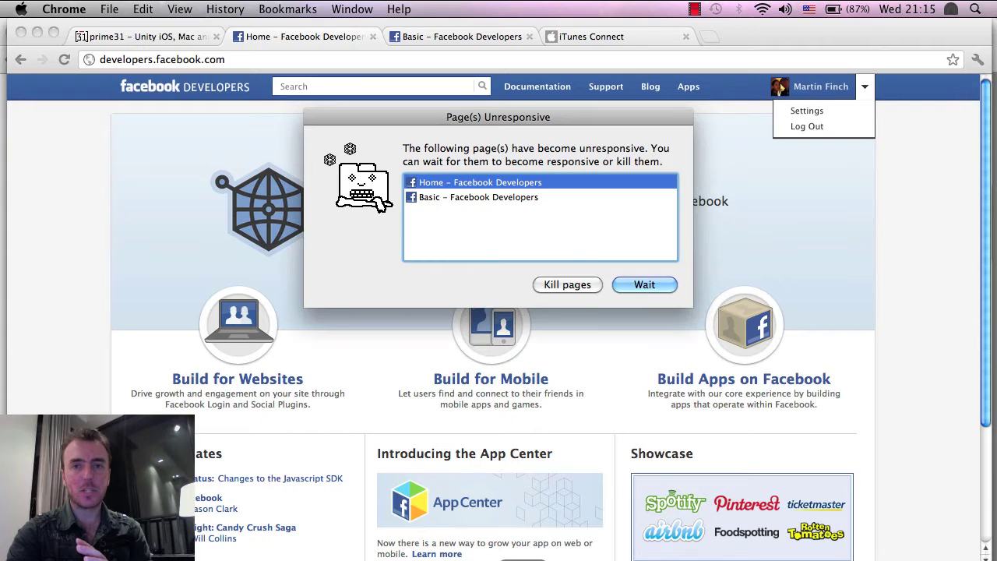
click(411, 36)
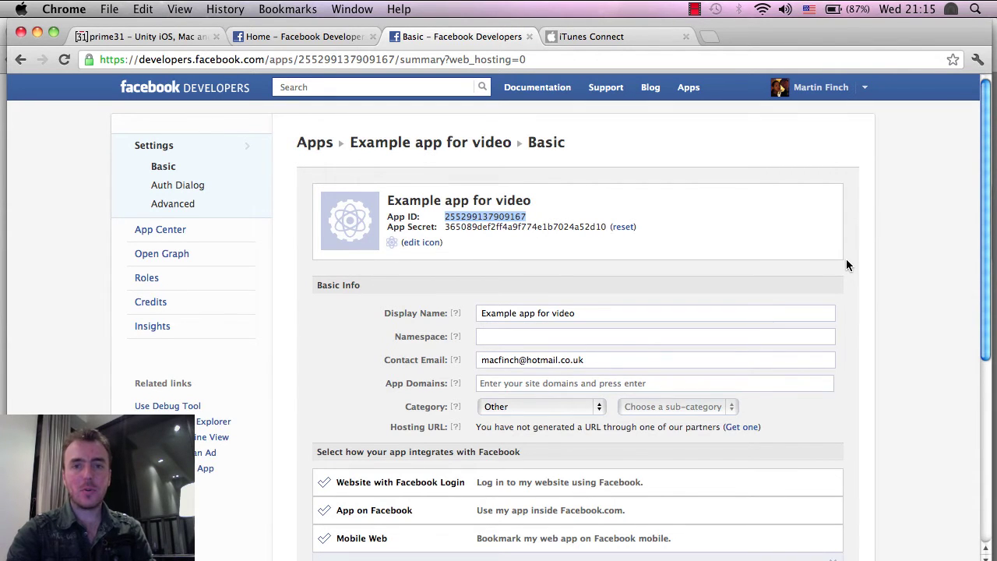
scroll(847, 265, down, 8)
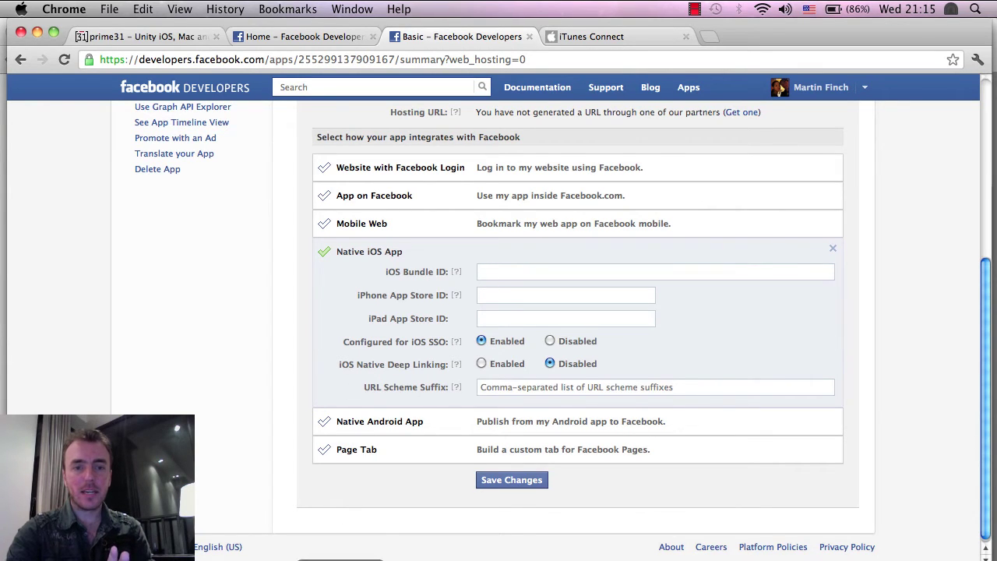
- Select bundle identifier com.cobaltPlay.clearShootingSniper… in Unity's iOS Player Settings, then focus Facebook's iOS Bundle ID field
key(super+Tab)
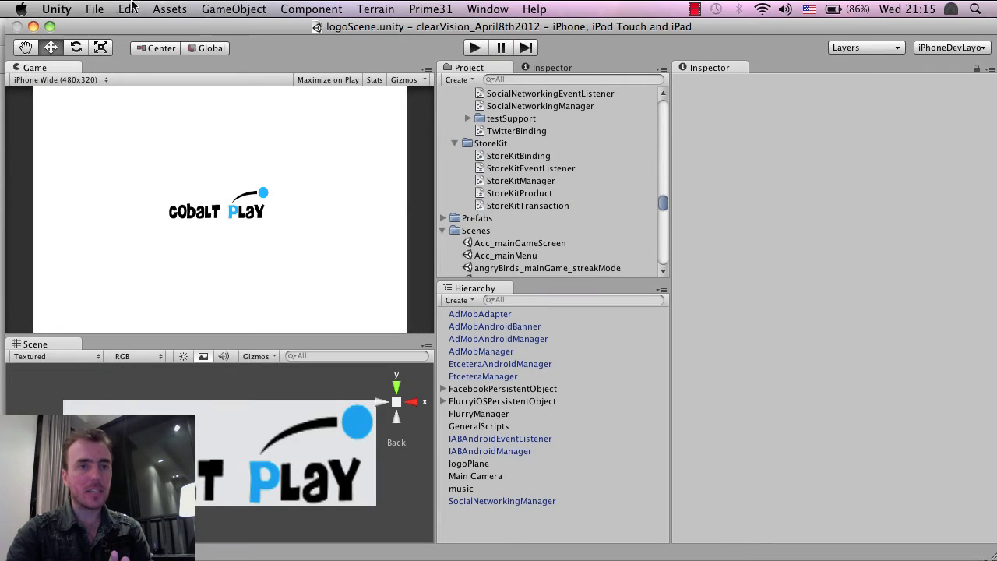
click(94, 9)
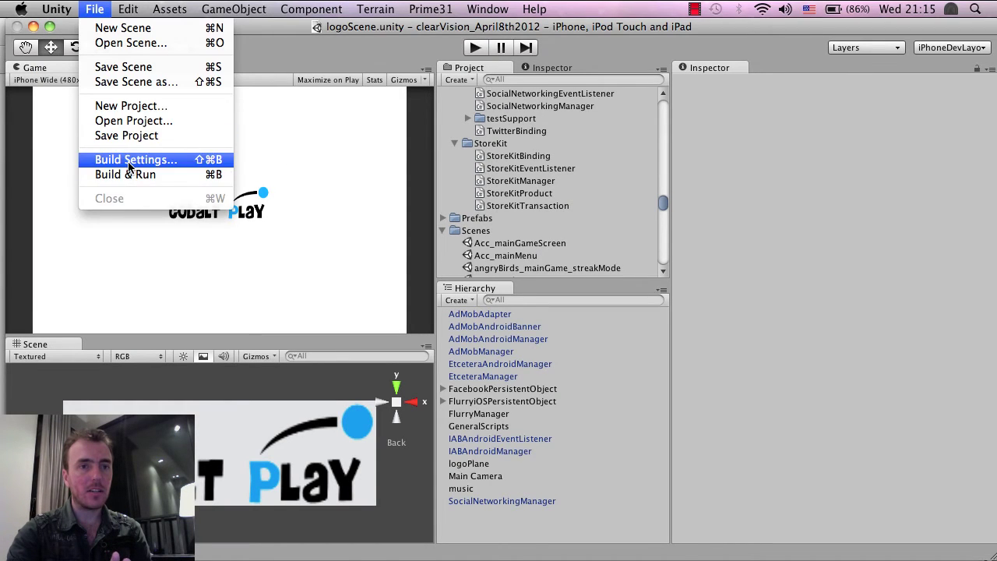
click(140, 158)
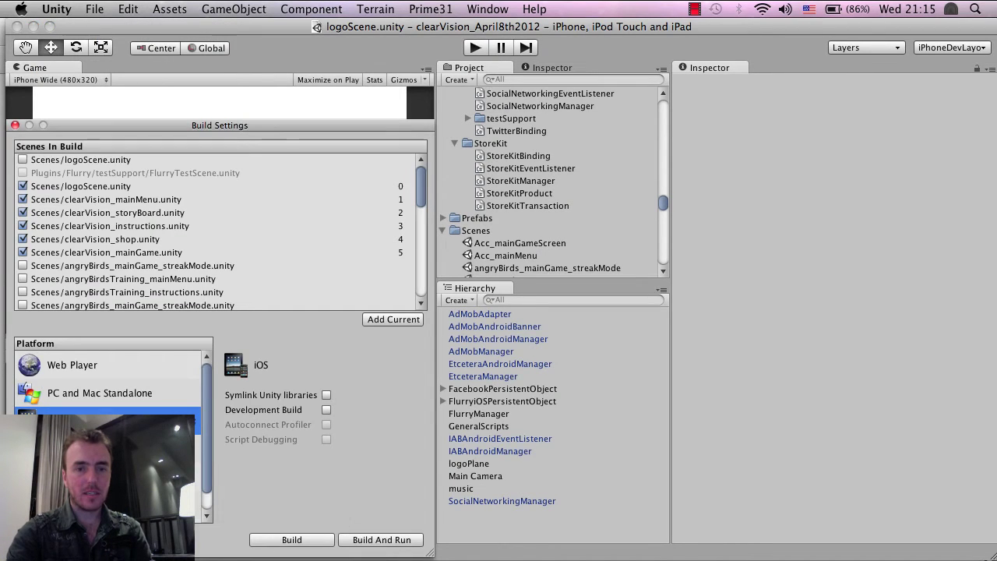
click(55, 539)
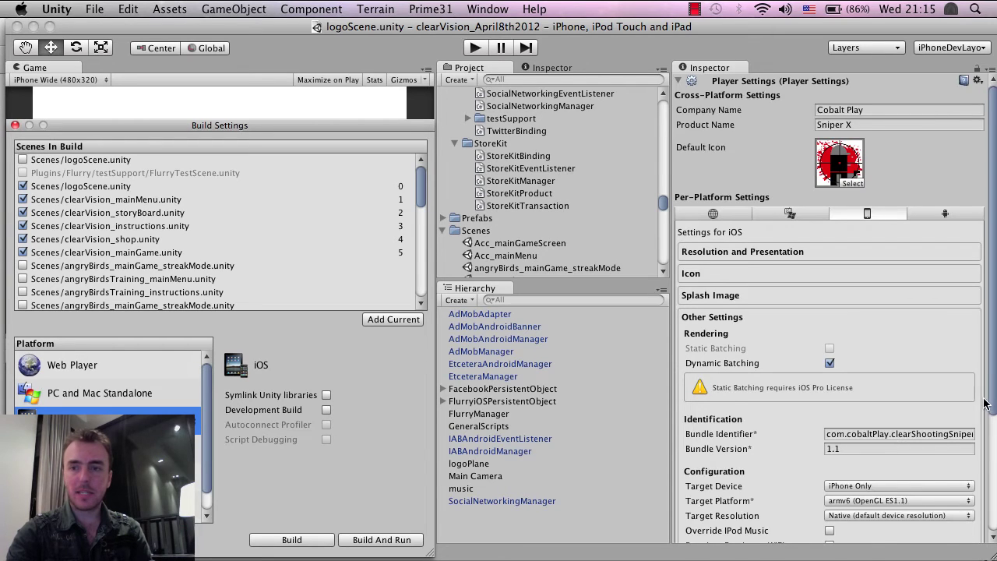
scroll(710, 378, down, 3)
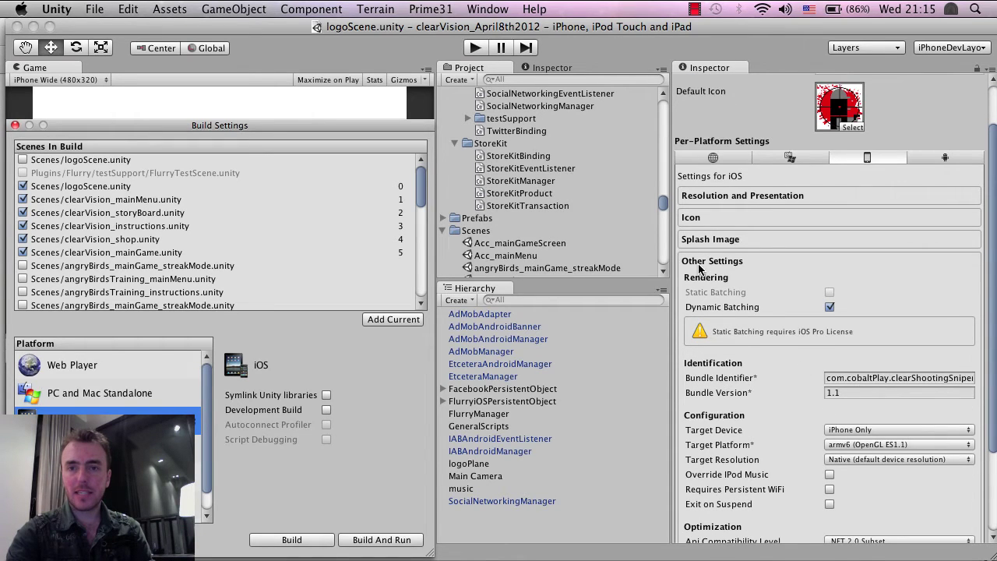
click(850, 381)
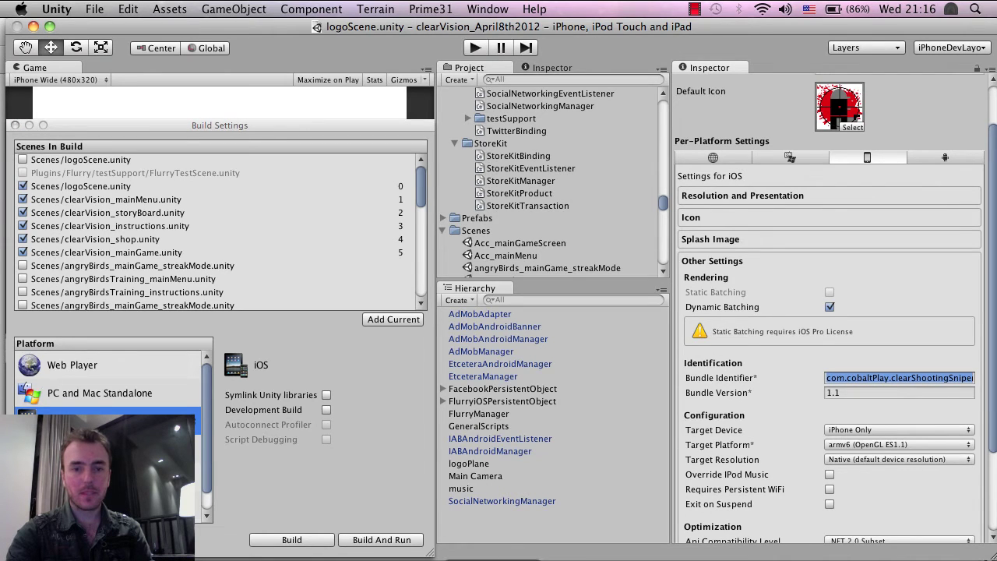
key(super+Tab)
click(489, 270)
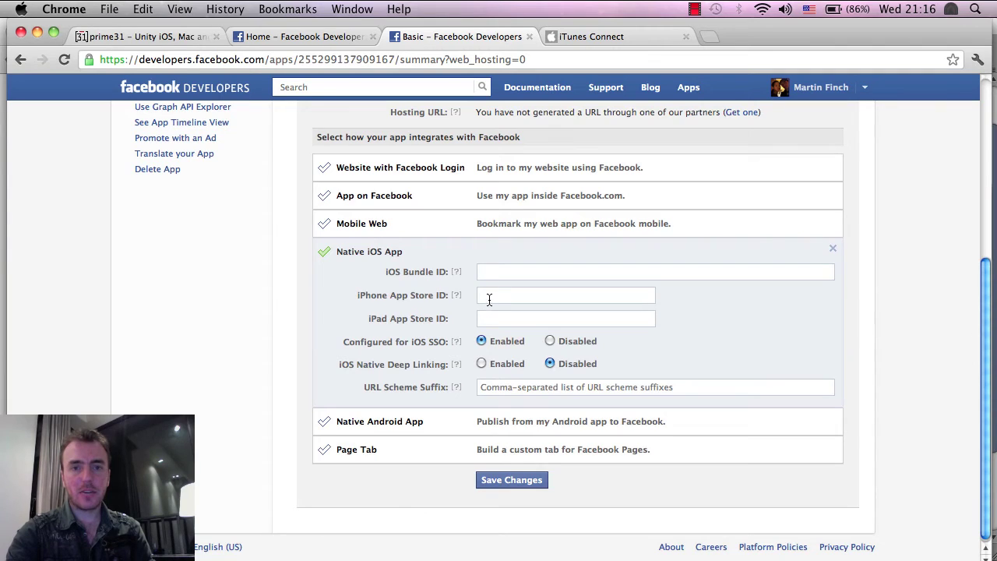
- Focus the iPhone App Store ID field, select the game's Apple ID in iTunes Connect, and come back
click(485, 297)
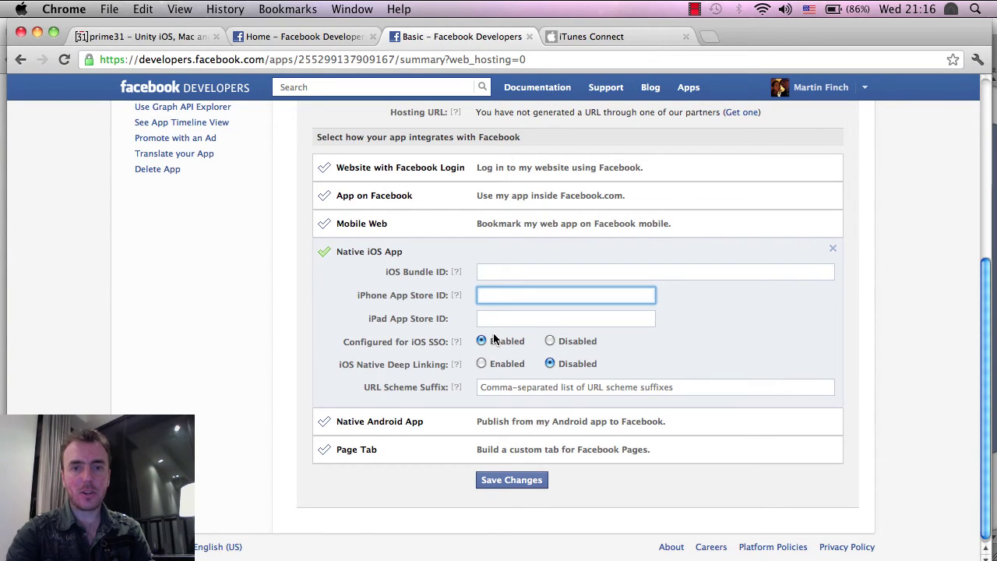
click(568, 37)
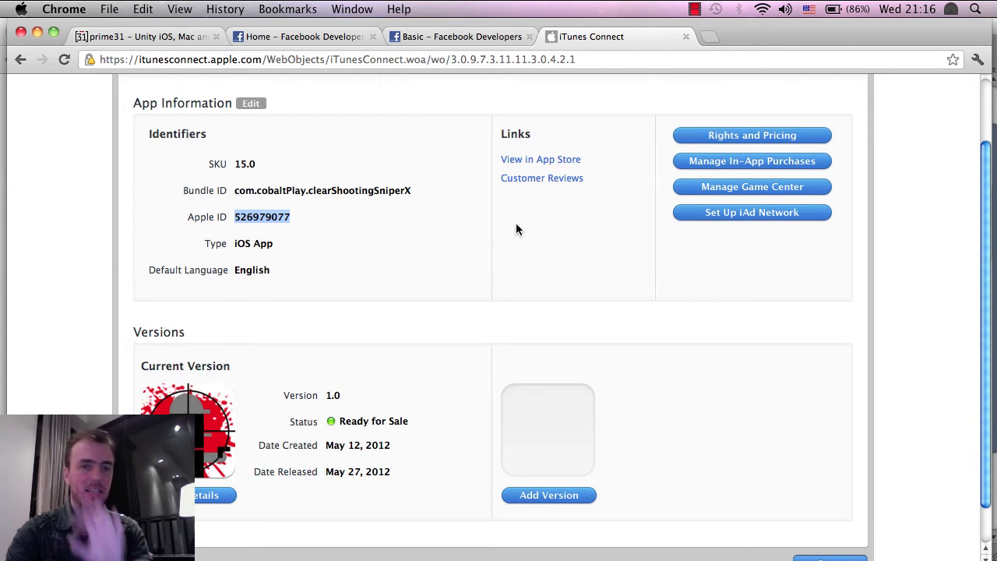
double_click(259, 216)
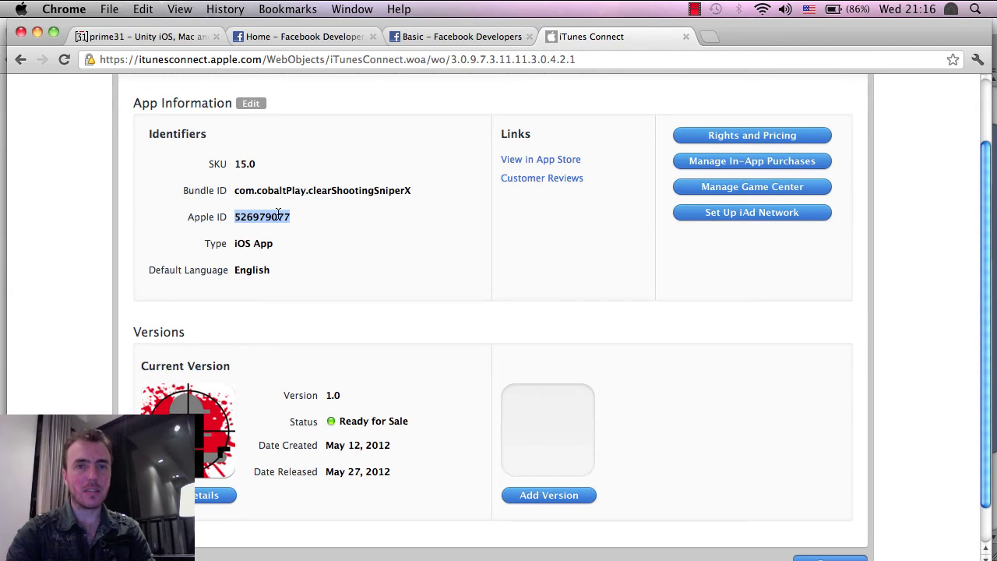
click(429, 38)
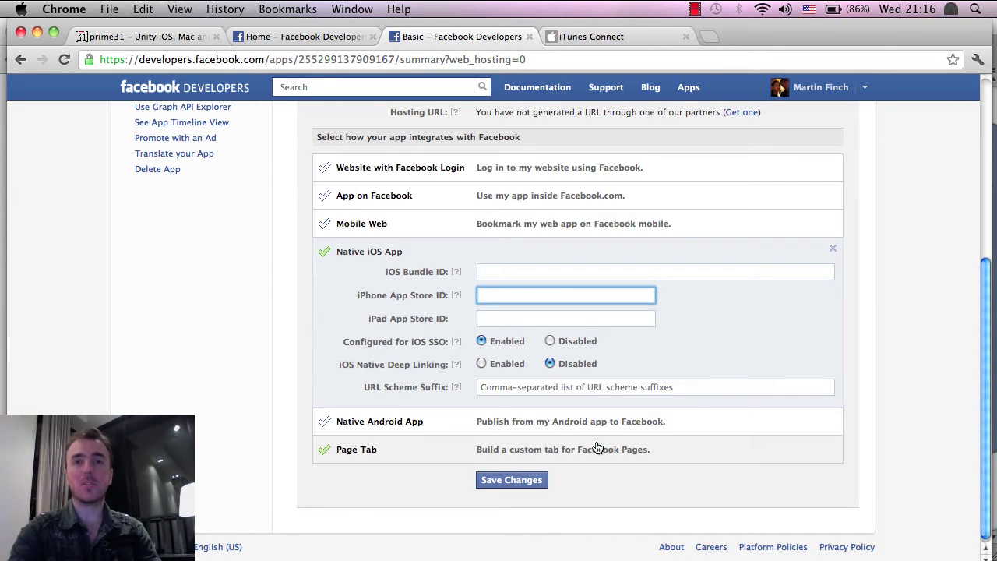
- Scroll the Basic settings back up to the Example app for video App ID, then switch to Unity
scroll(597, 445, up, 5)
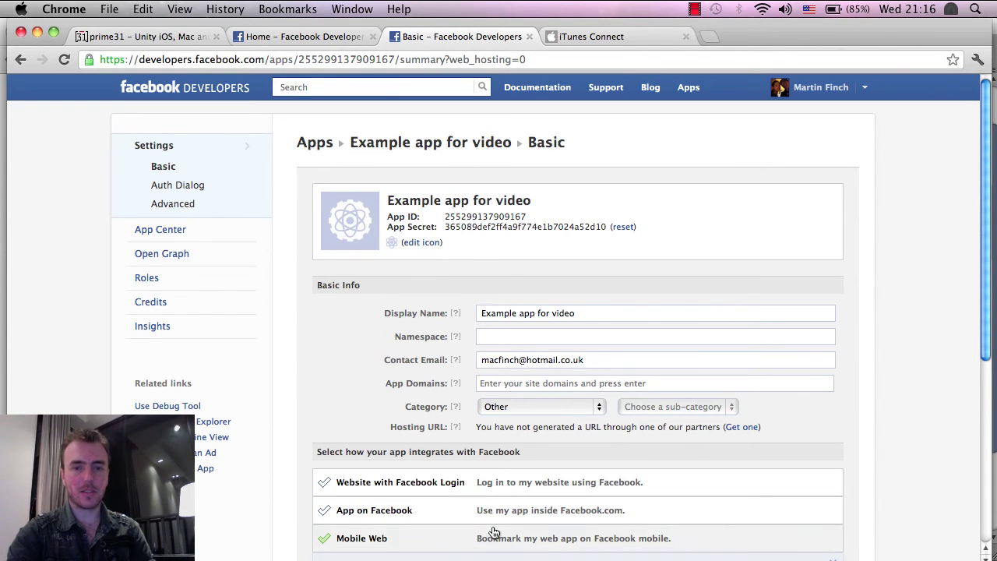
key(super+Tab)
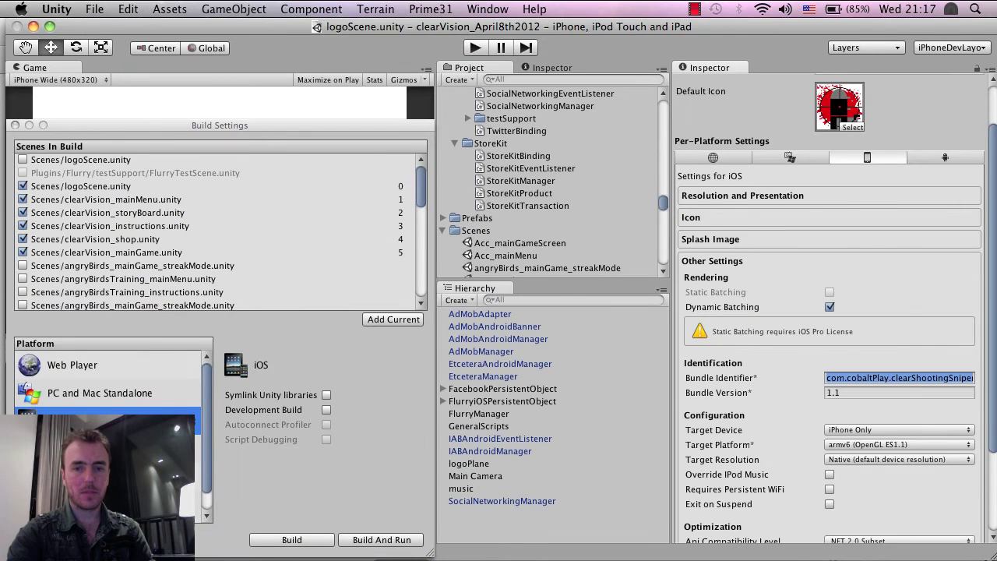
- Highlight '- setup a URL scheme' in the notes, then close Unity's Build Settings window
key(super+Tab)
drag(719, 320, 613, 325)
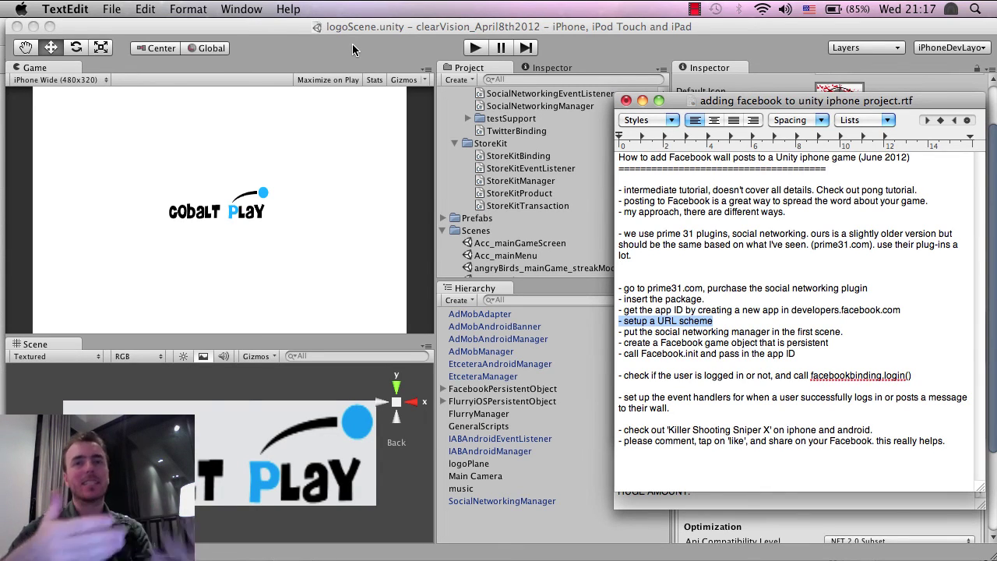
click(292, 46)
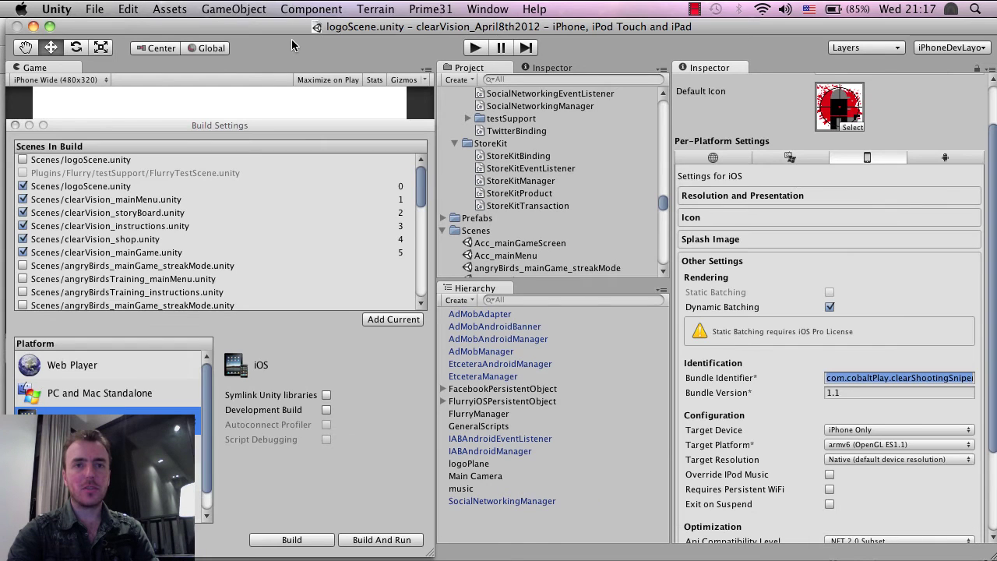
click(15, 125)
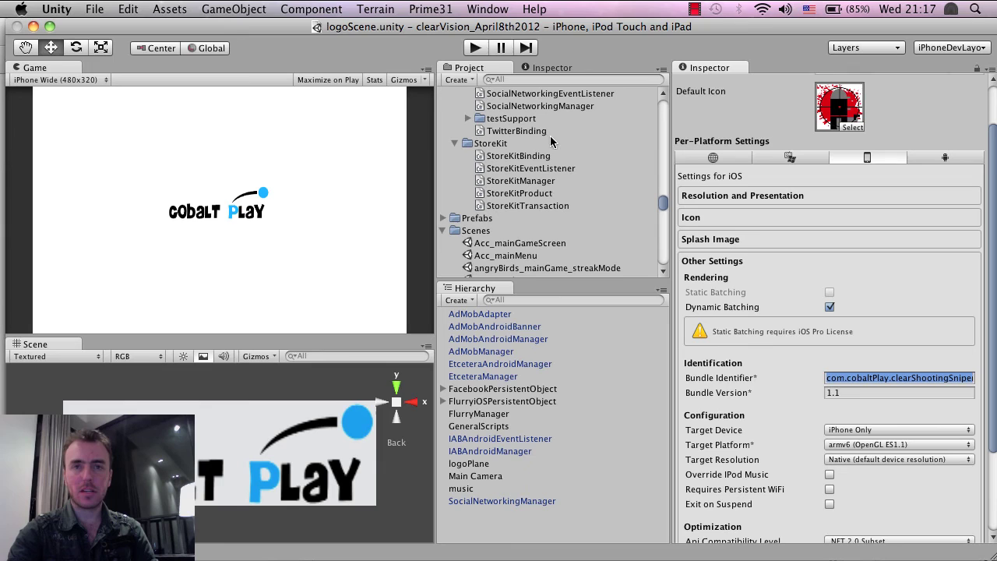
- Save the Prime31 Info.plist additions with one CFBundle URLSchemes entry, Element 0 set to fb plus the app ID
click(426, 10)
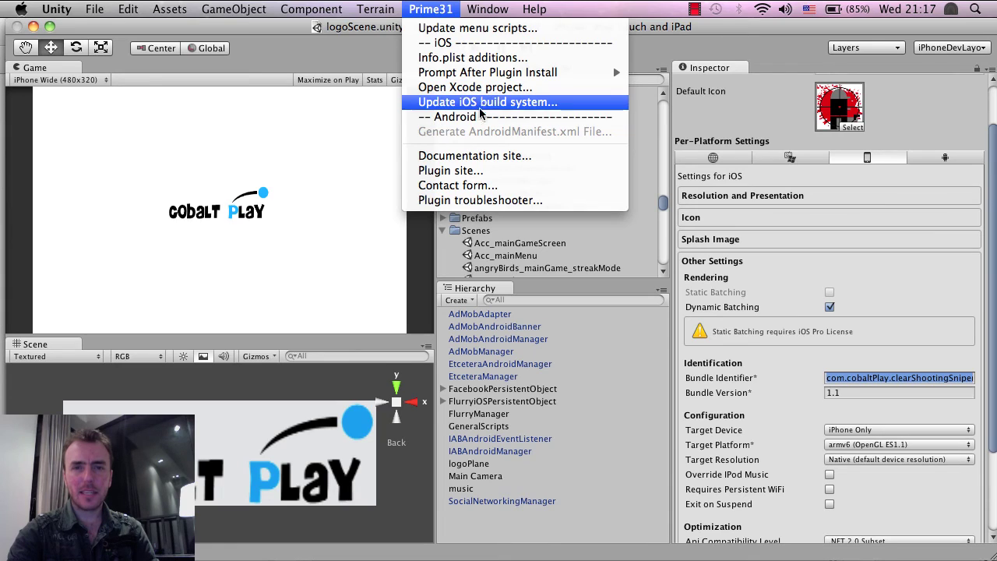
click(475, 57)
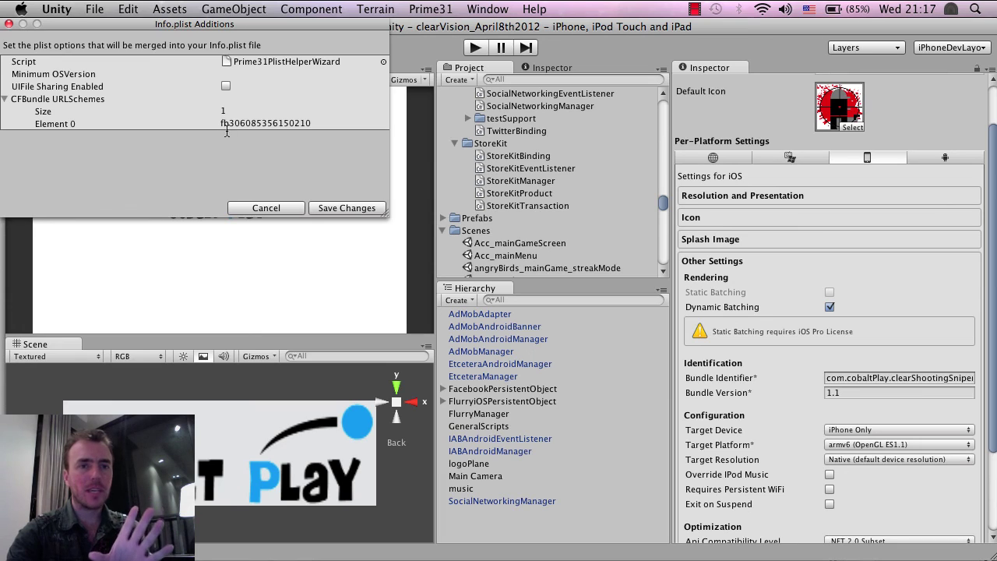
click(229, 124)
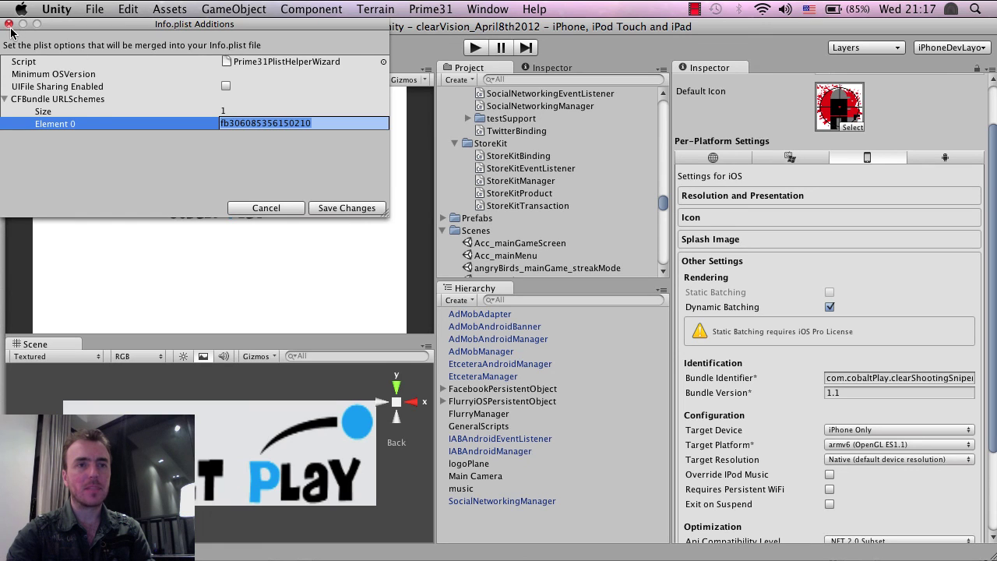
click(340, 209)
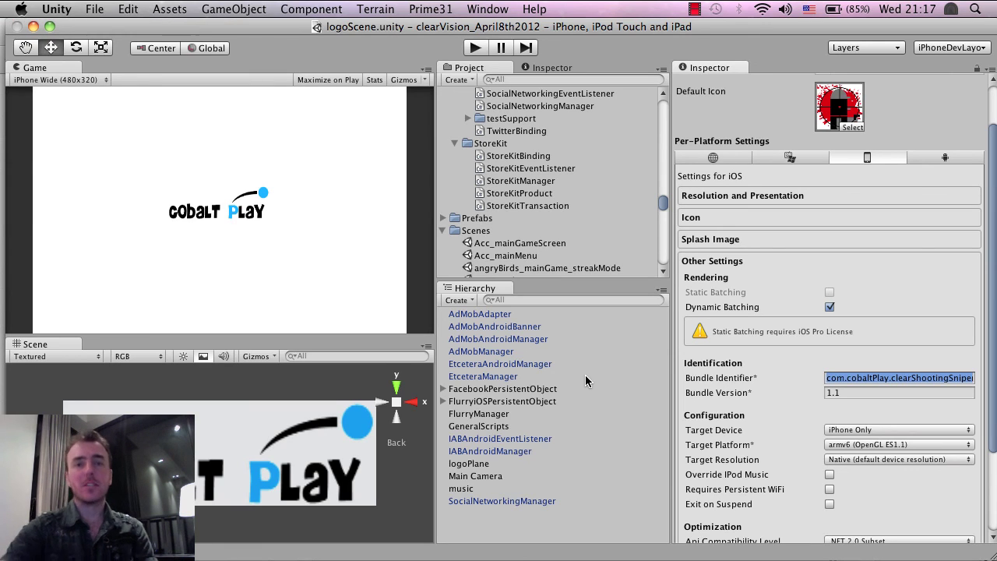